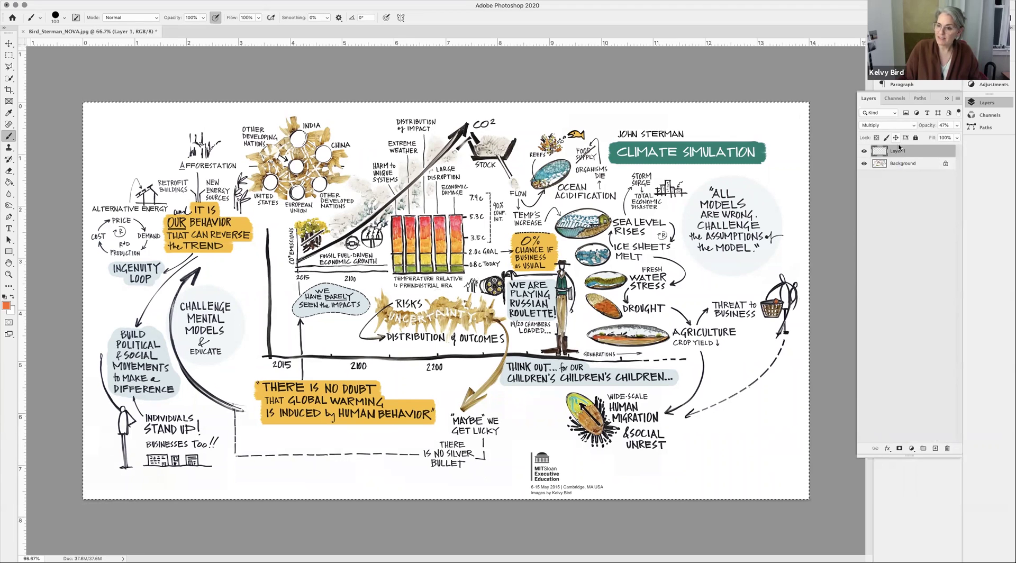
- Switch Layer 1 from Multiply to Normal at 100% opacity, undoing a test orange stroke
click(892, 125)
click(878, 101)
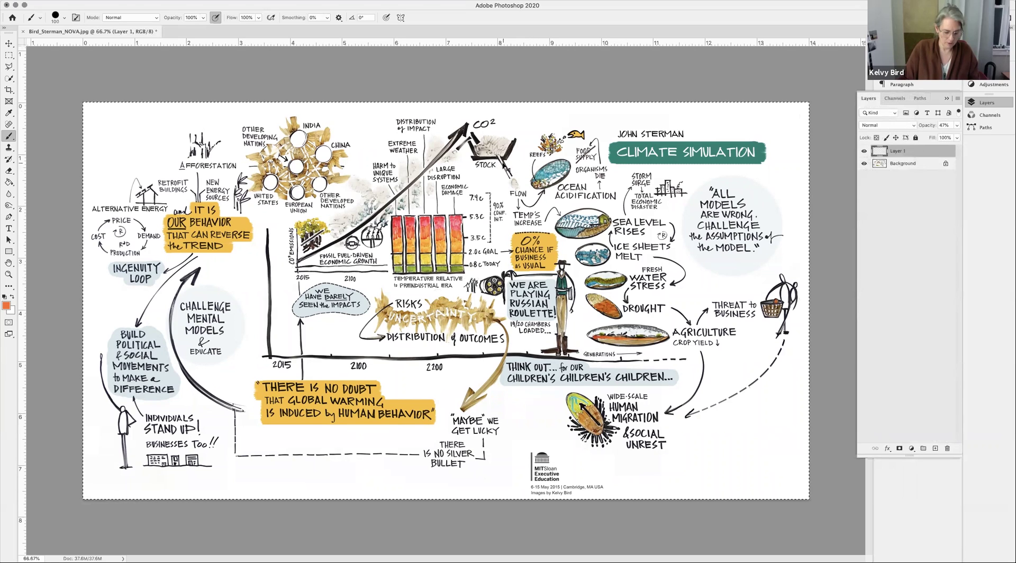
key(ctrl+d)
drag(957, 126, 955, 136)
mouse_move(571, 218)
mouse_down()
mouse_move(683, 225)
mouse_move(516, 229)
mouse_move(665, 237)
mouse_up()
key(ctrl+z)
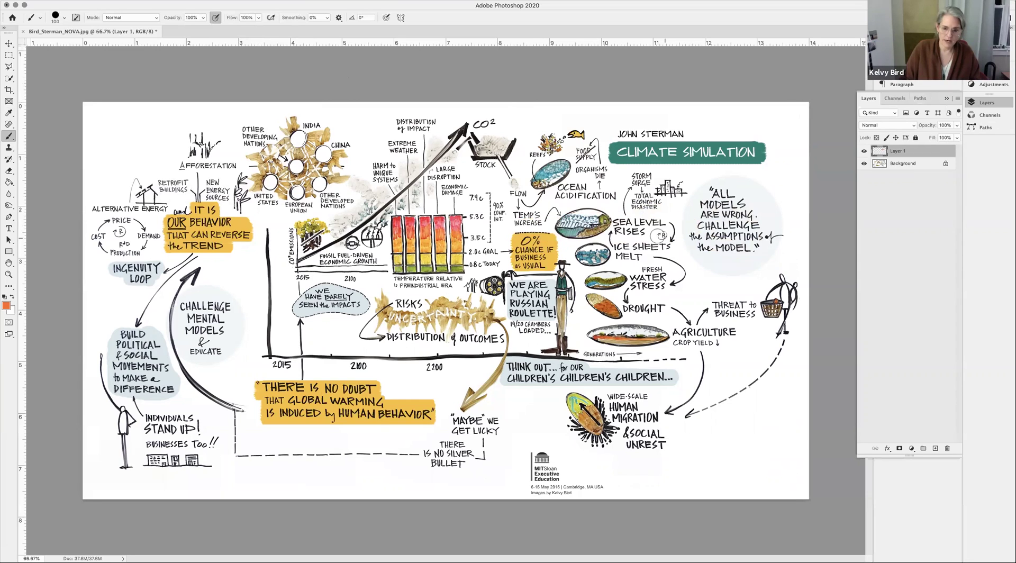
- Set Layer 1 to Multiply and paint orange behind Storm Surge, Sea Level Rises, Ice Sheets Melt and Water Stress
click(878, 125)
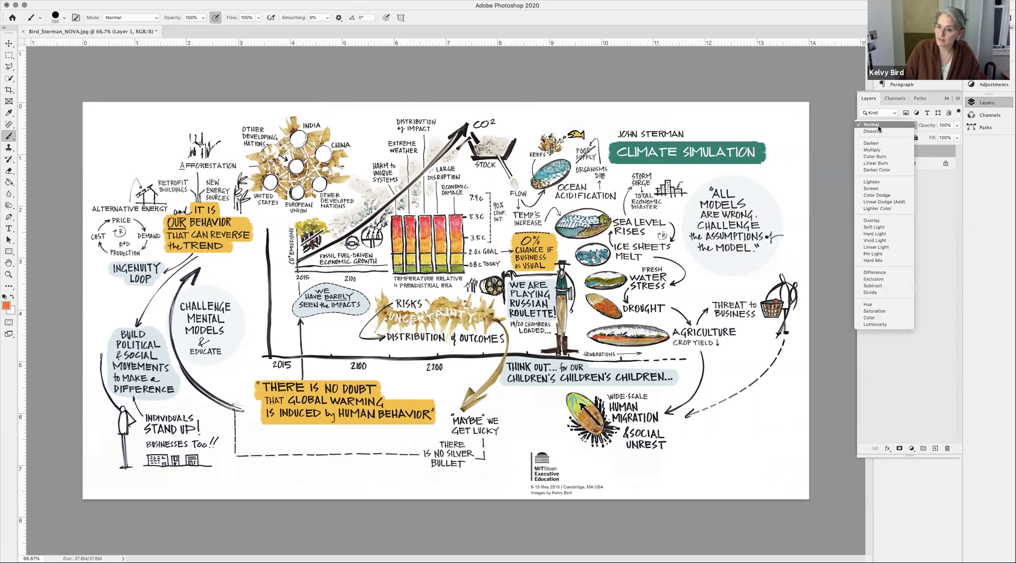
click(877, 150)
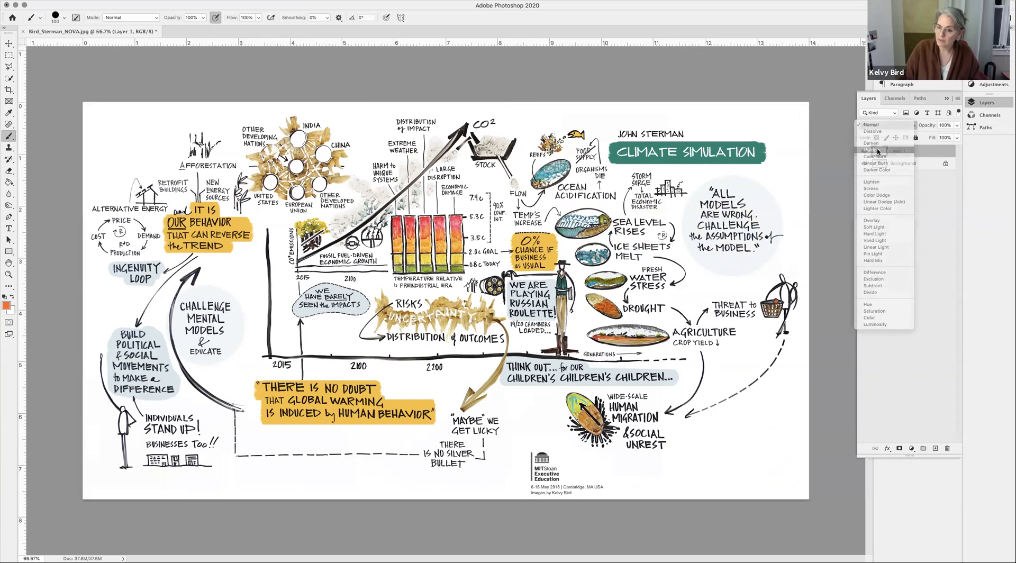
mouse_move(673, 190)
mouse_down()
mouse_move(628, 180)
mouse_move(630, 205)
mouse_move(656, 212)
mouse_move(642, 196)
mouse_up()
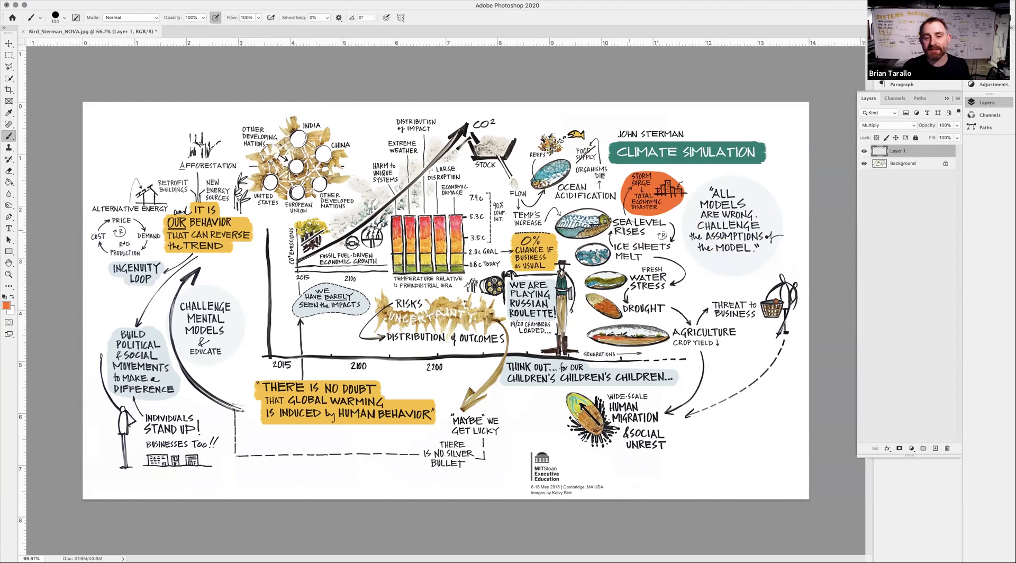
drag(613, 228, 672, 229)
mouse_move(615, 247)
mouse_down()
mouse_move(668, 248)
mouse_move(677, 282)
mouse_move(775, 310)
mouse_up()
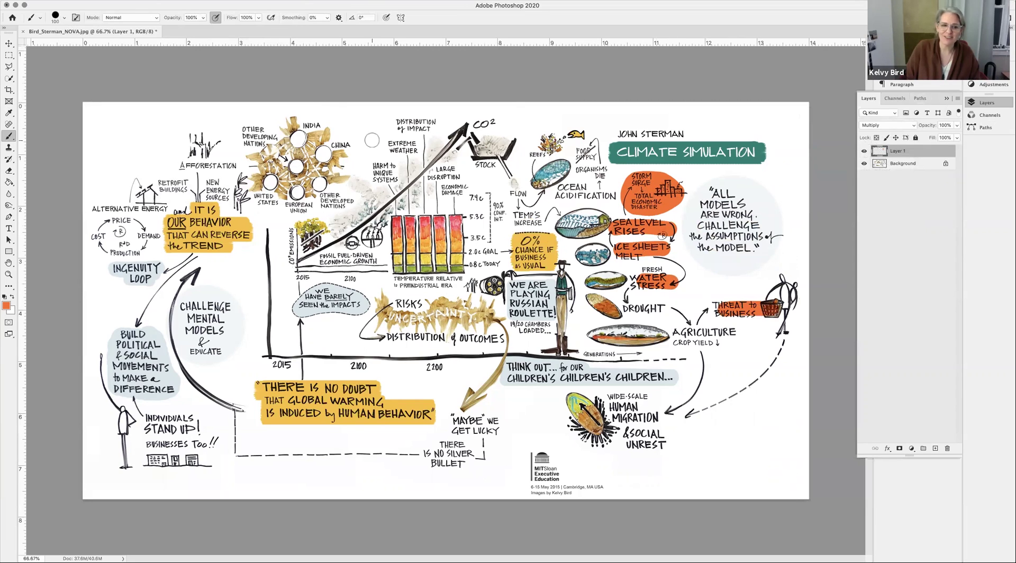
- Browse File > Open Recent and close it without opening a file
click(59, 1)
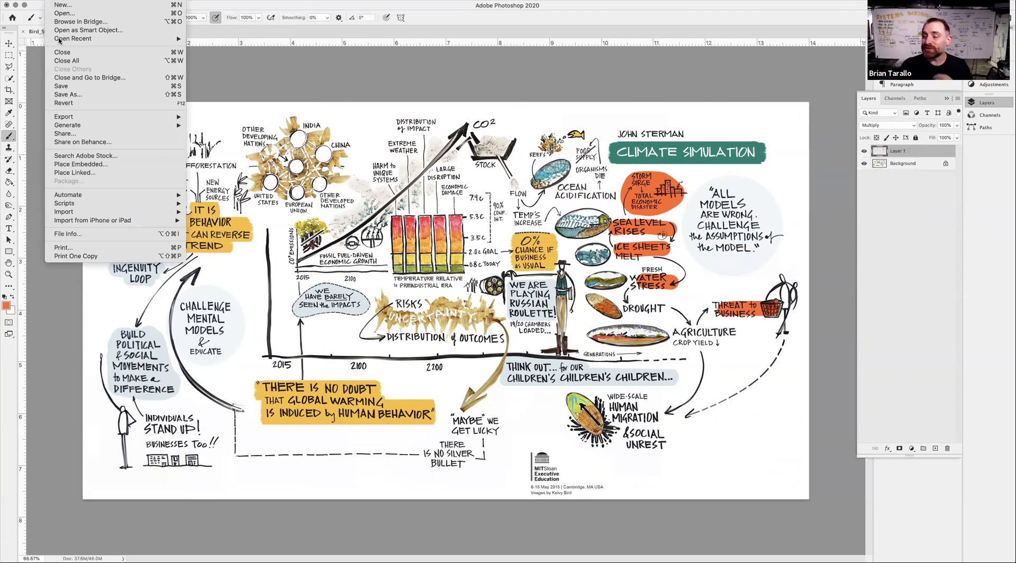
mouse_move(222, 56)
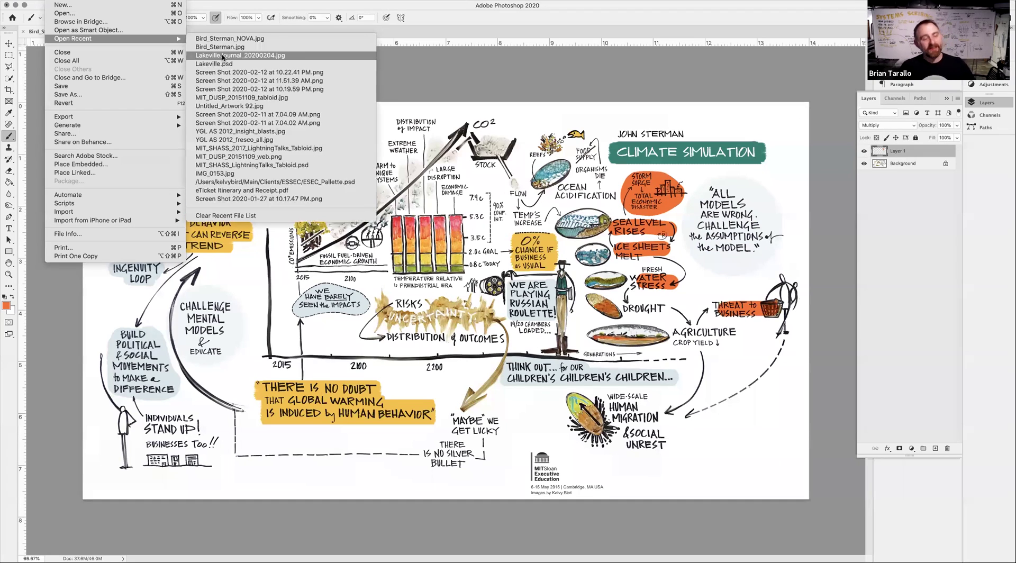
click(223, 63)
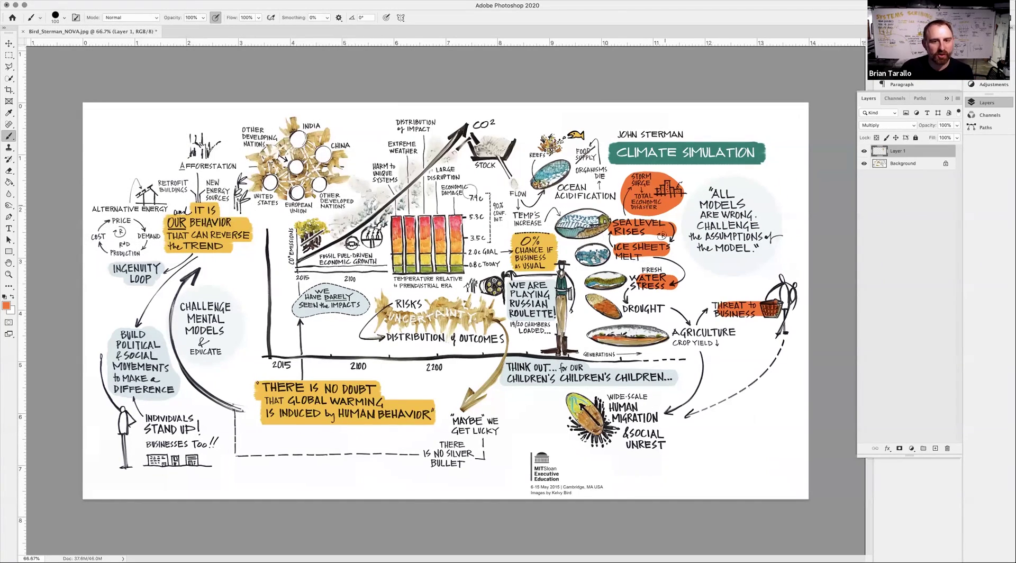
- Loop orange around STOCK/CO2, then with a 400 px brush cover the nations cluster and left column
mouse_move(492, 169)
mouse_down()
mouse_move(418, 159)
mouse_move(529, 158)
mouse_move(434, 170)
mouse_up()
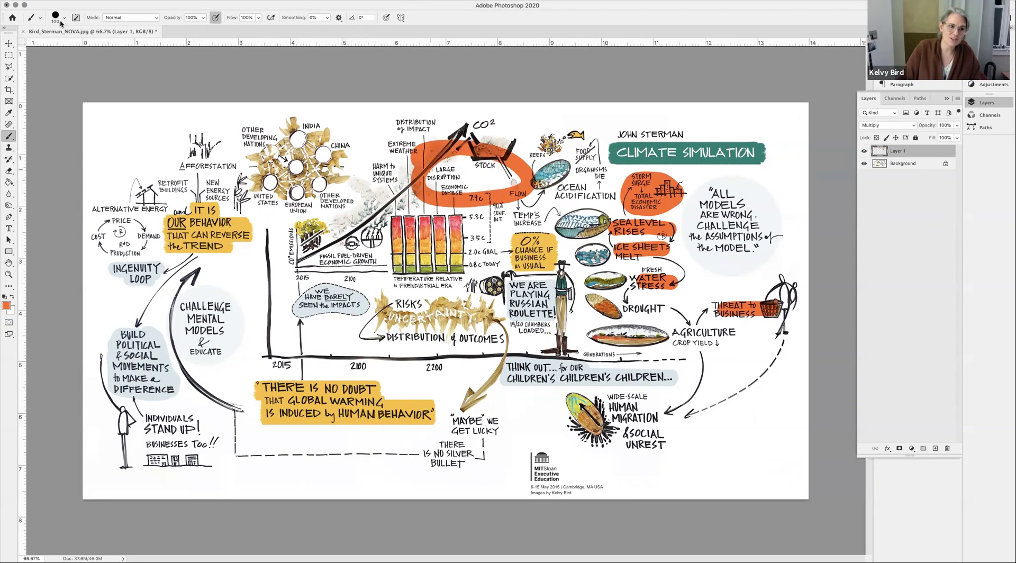
click(65, 17)
text(40)
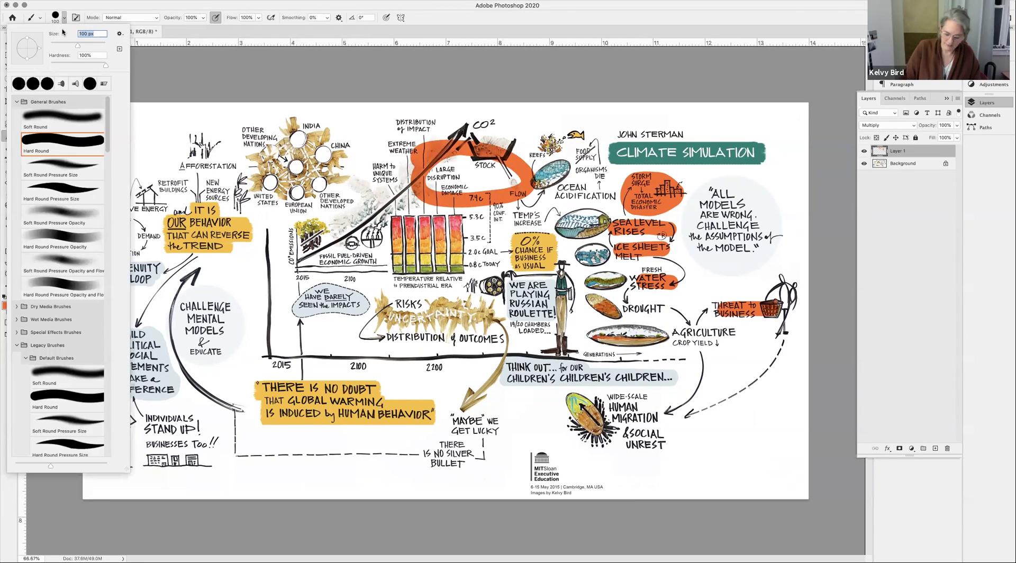
text(0)
key(Return)
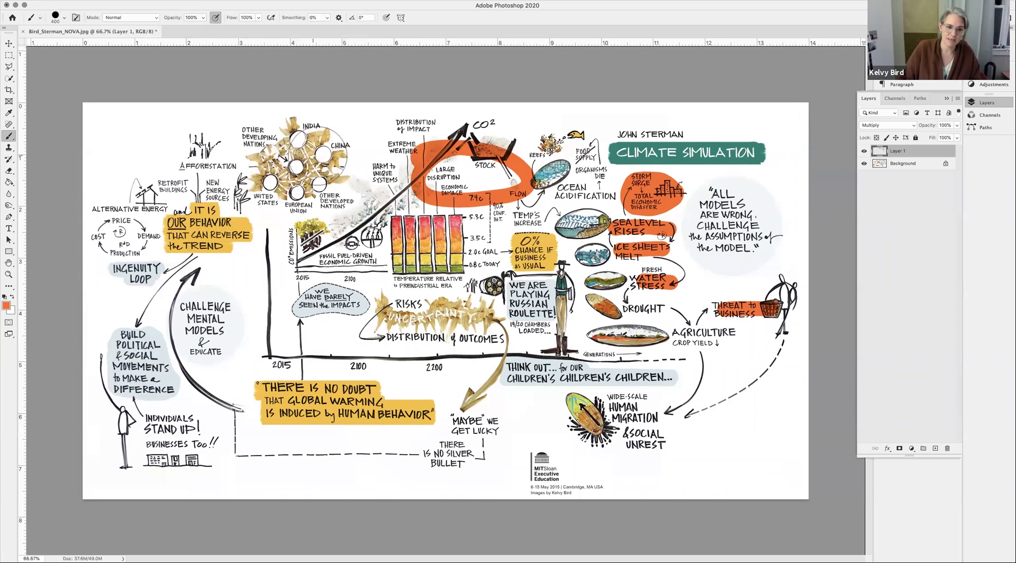
mouse_move(295, 164)
mouse_down()
mouse_move(269, 175)
mouse_move(297, 164)
mouse_up()
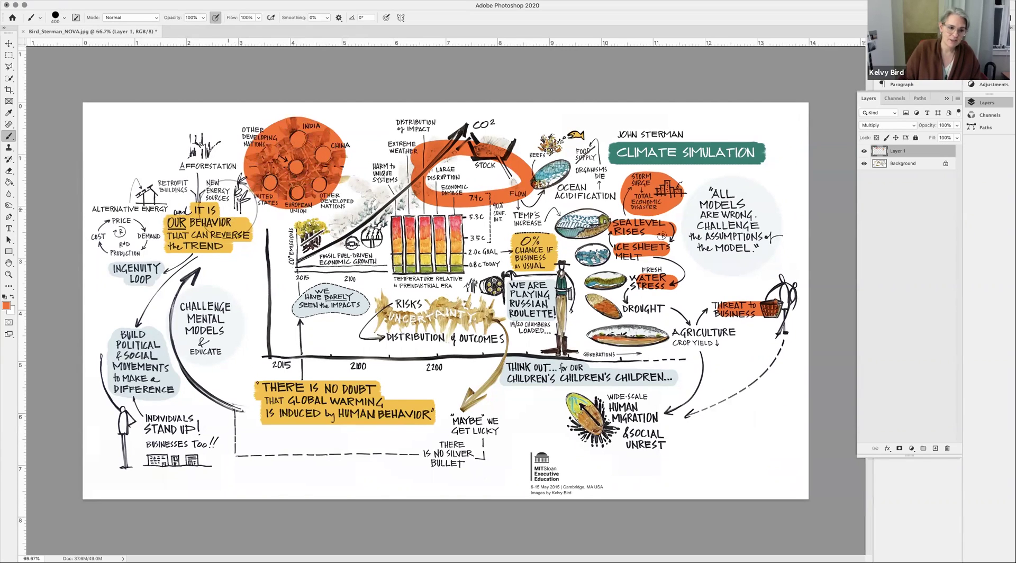
mouse_move(201, 200)
mouse_down()
mouse_move(154, 205)
mouse_move(138, 300)
mouse_move(172, 375)
mouse_move(220, 322)
mouse_move(225, 242)
mouse_move(199, 197)
mouse_move(184, 347)
mouse_up()
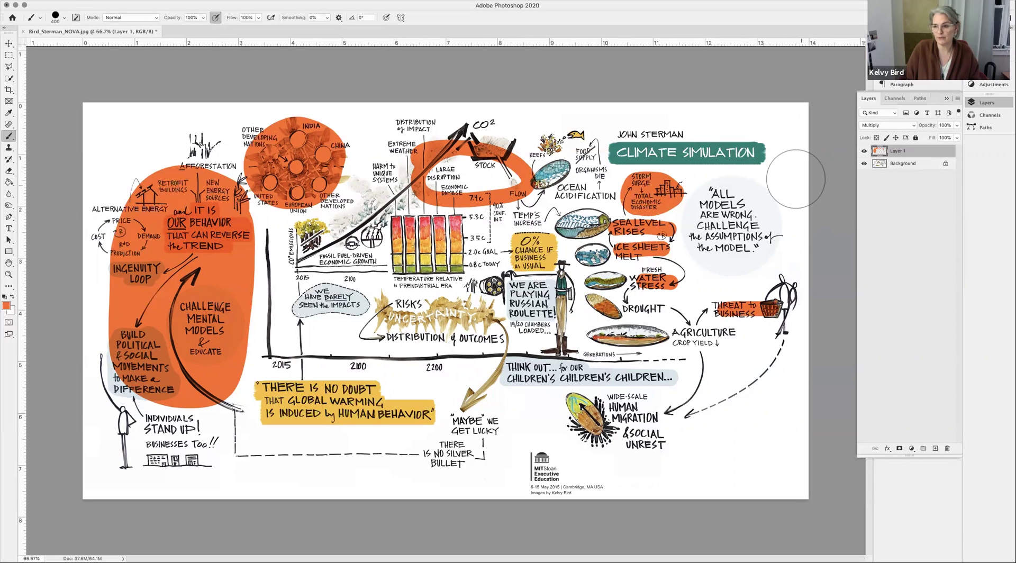
- With Layer 1 hidden, quick-select the Our Behavior and Ingenuity Loop boxes on the Background
click(864, 151)
click(909, 164)
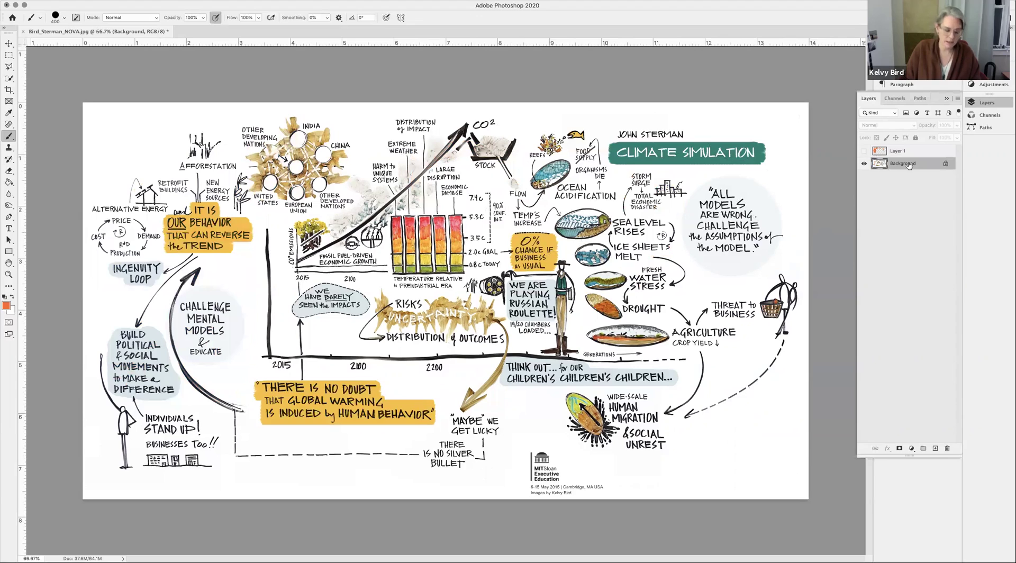
key(w)
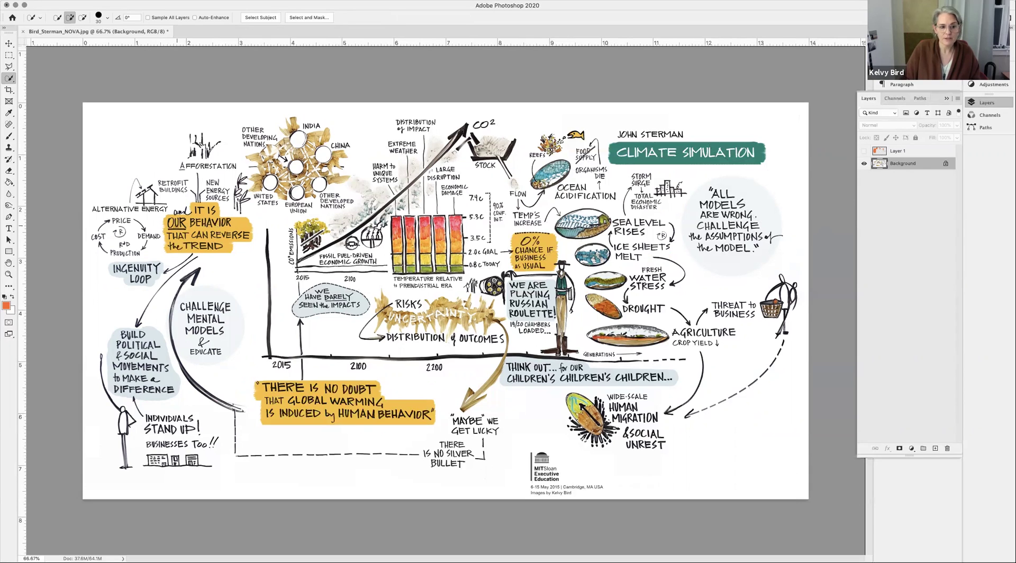
click(208, 233)
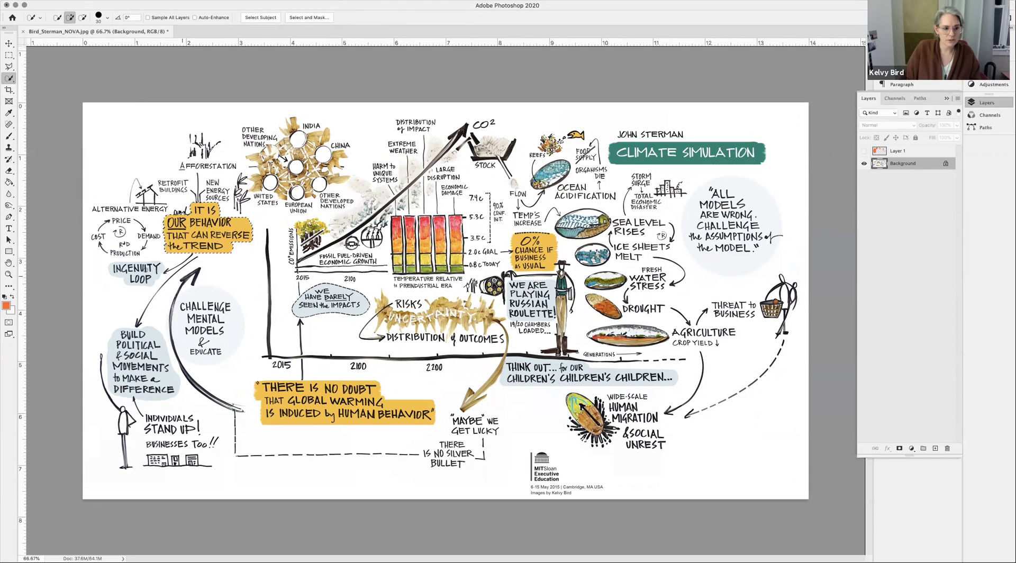
click(135, 273)
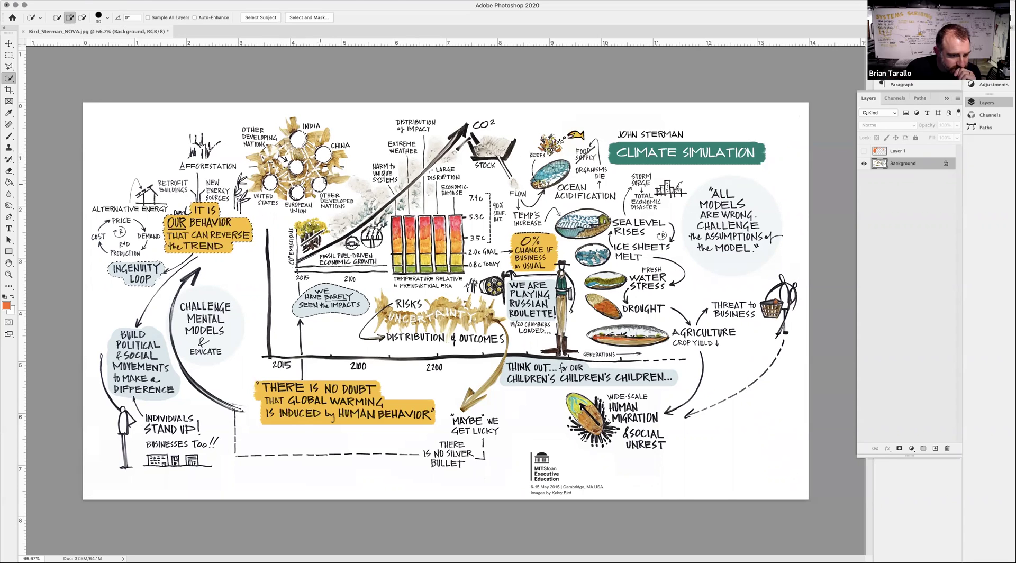
- Delete the orange inside the selected boxes from Layer 1 and deselect
click(863, 151)
click(883, 152)
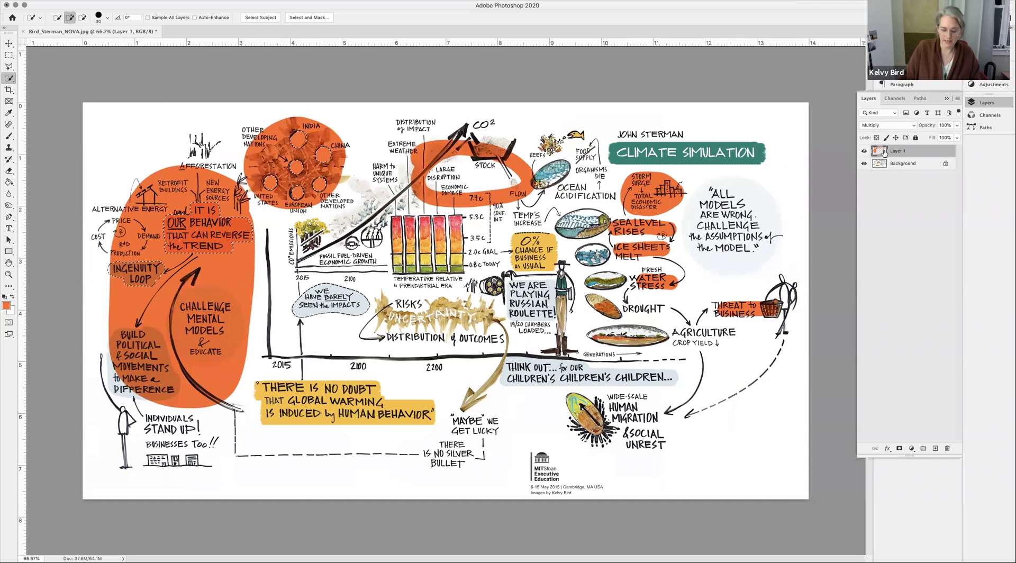
key(BackSpace)
key(super+d)
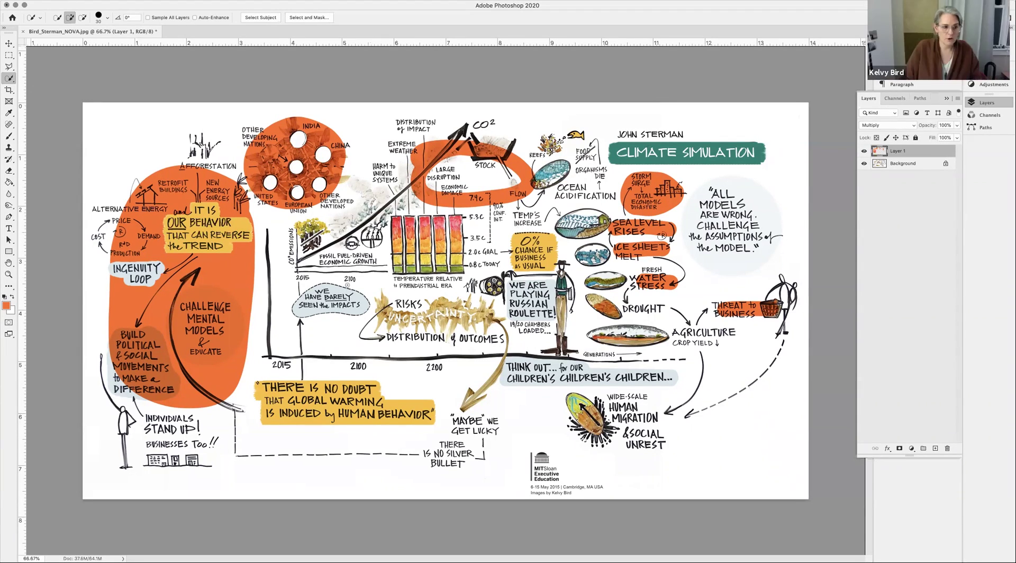
- Type 'MORE TEXT' in white below INGENUITY LOOP and select the words
key(t)
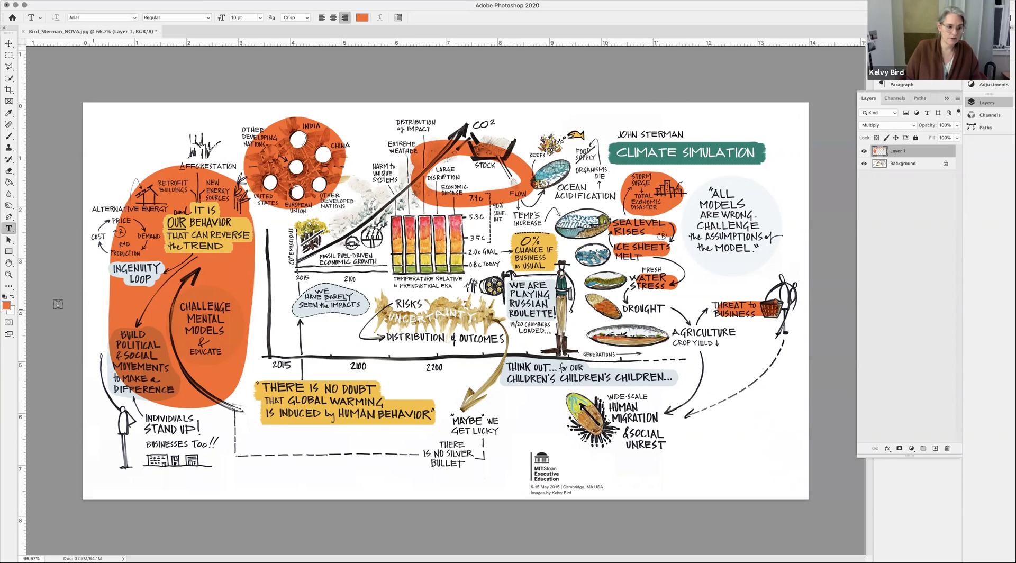
click(13, 298)
click(157, 299)
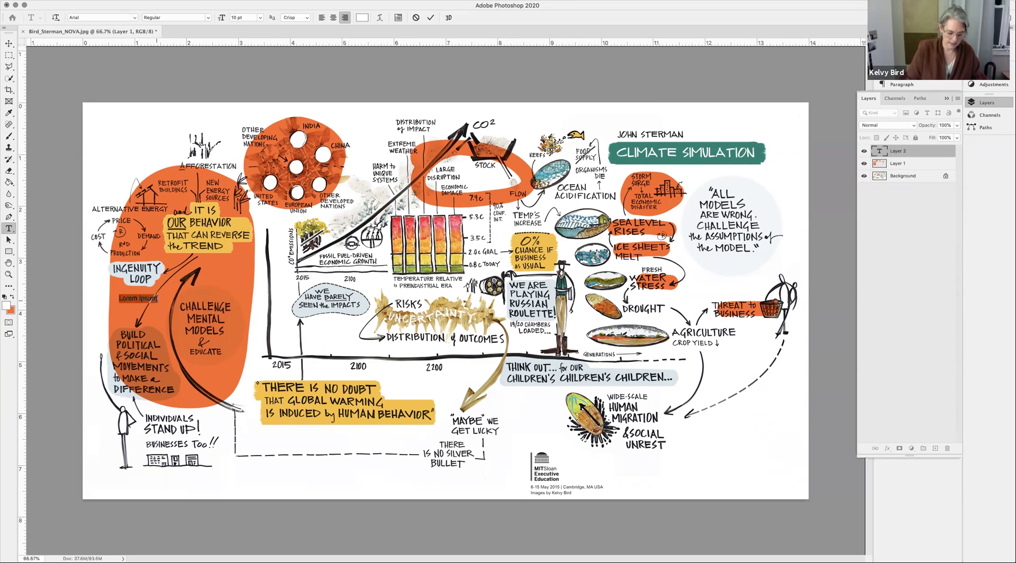
text(MORE TEXT)
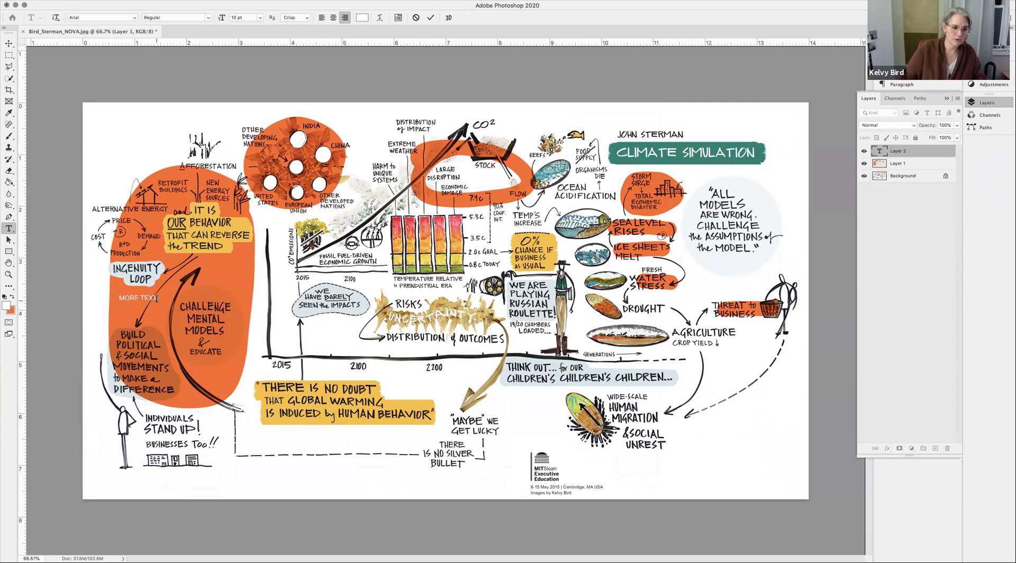
drag(155, 299, 119, 298)
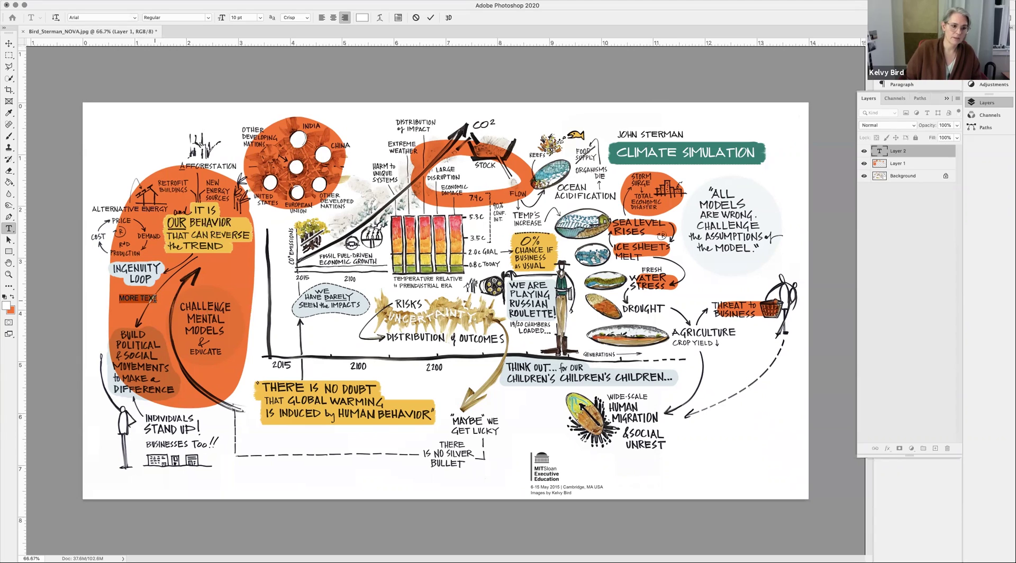
- Set the lettering to Bird_Expo Medium at a much larger size and commit it
click(209, 19)
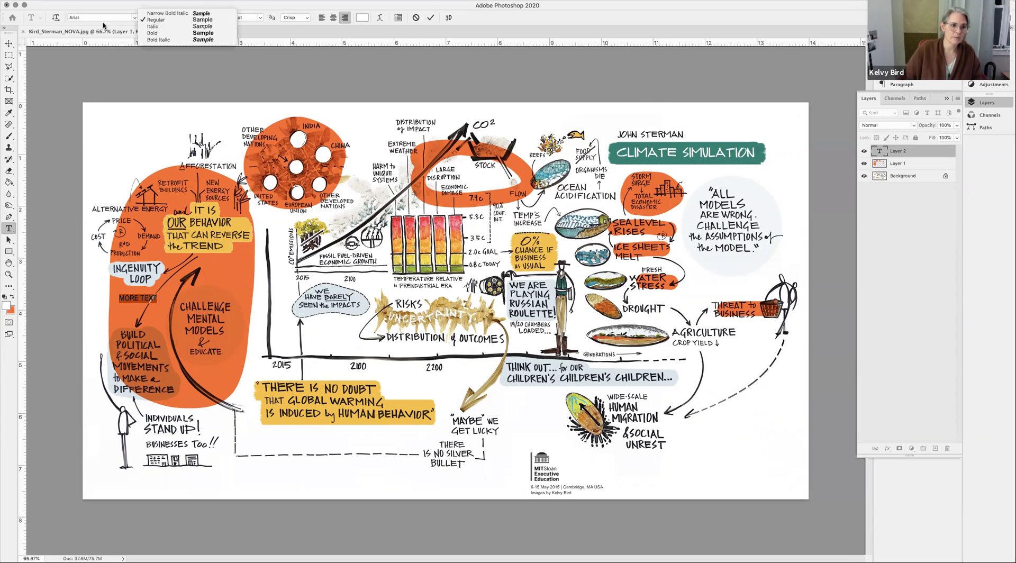
click(134, 18)
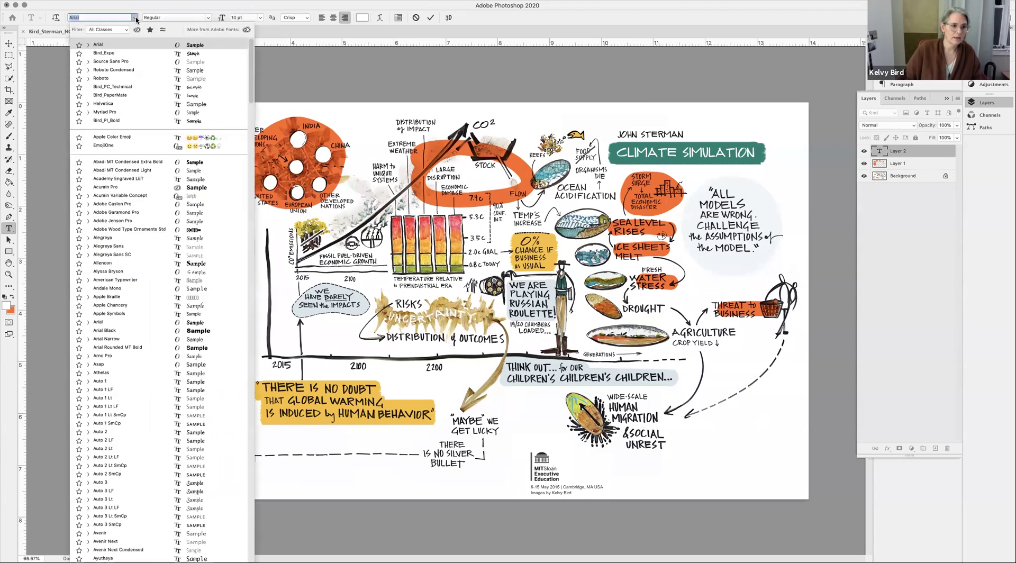
click(116, 53)
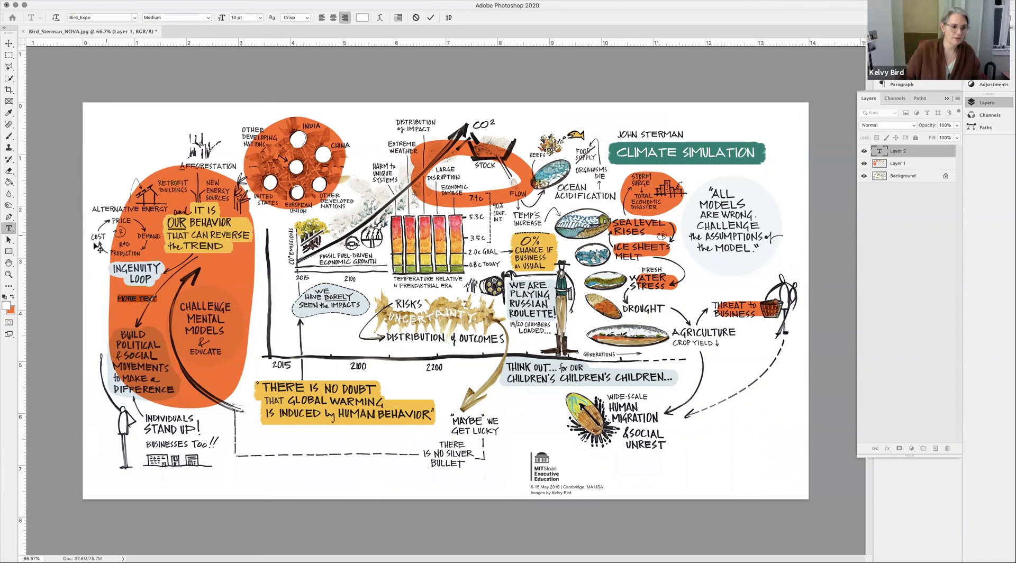
click(259, 18)
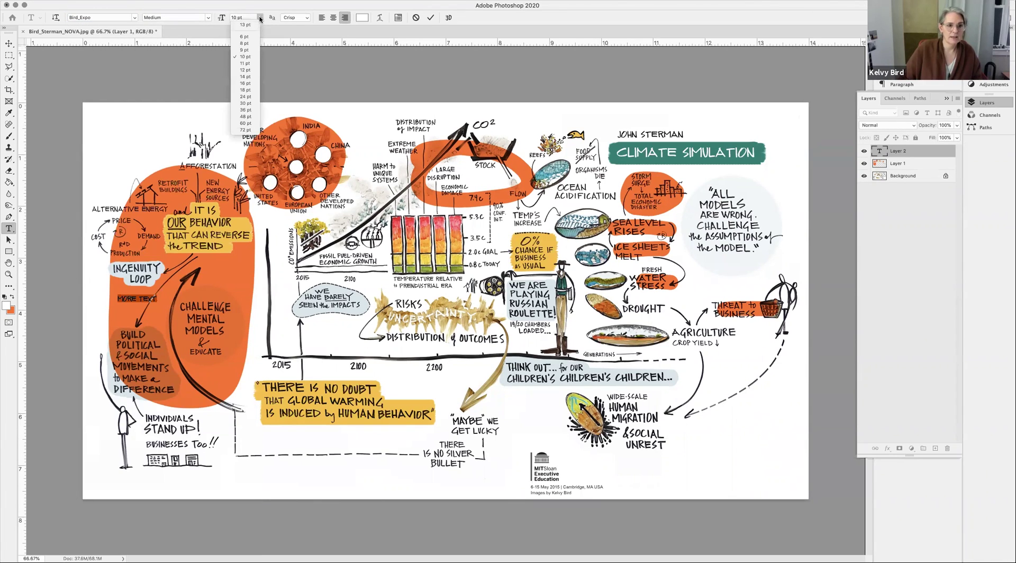
click(245, 103)
click(9, 43)
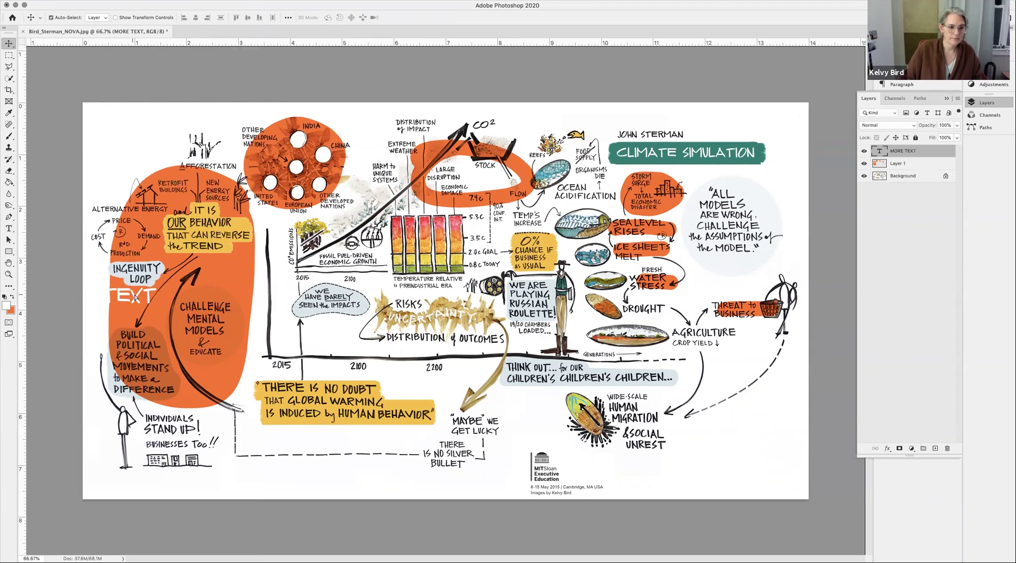
- Move the MORE TEXT lettering further right
drag(133, 292, 213, 305)
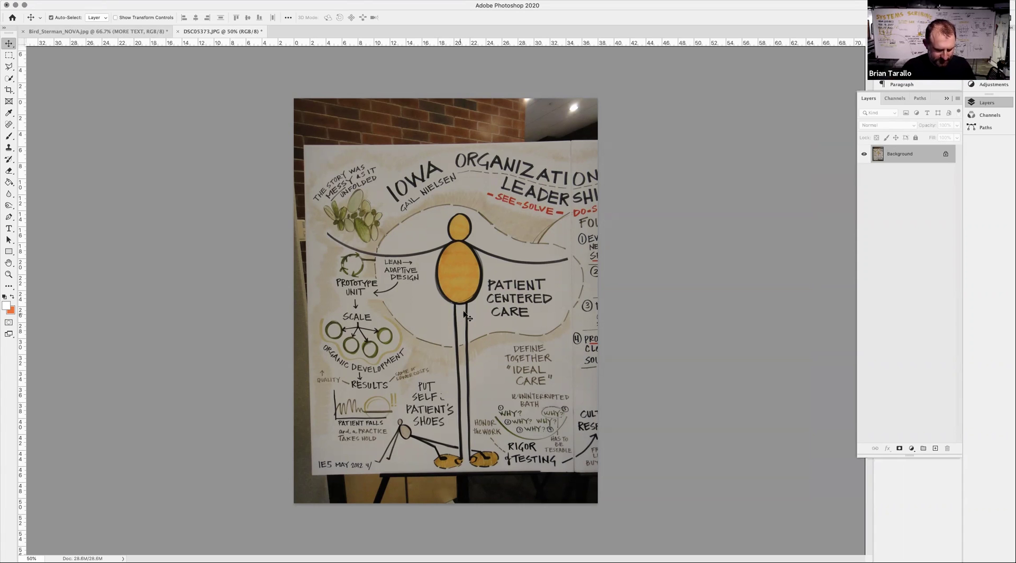
- Crop the photo's top, bottom and left edges to the drawing board
key(c)
drag(446, 113, 446, 132)
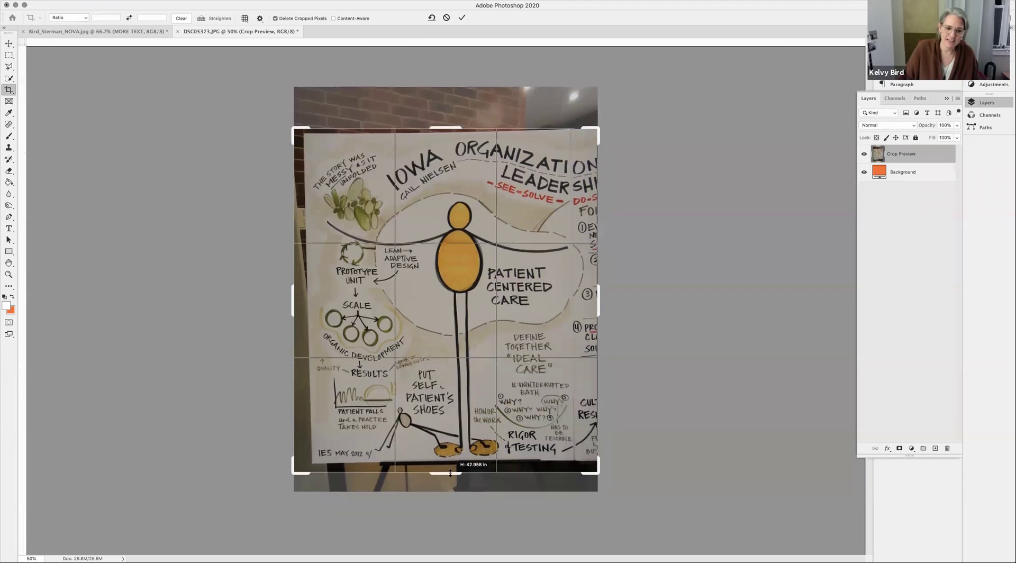
drag(450, 477, 451, 471)
key(super+r)
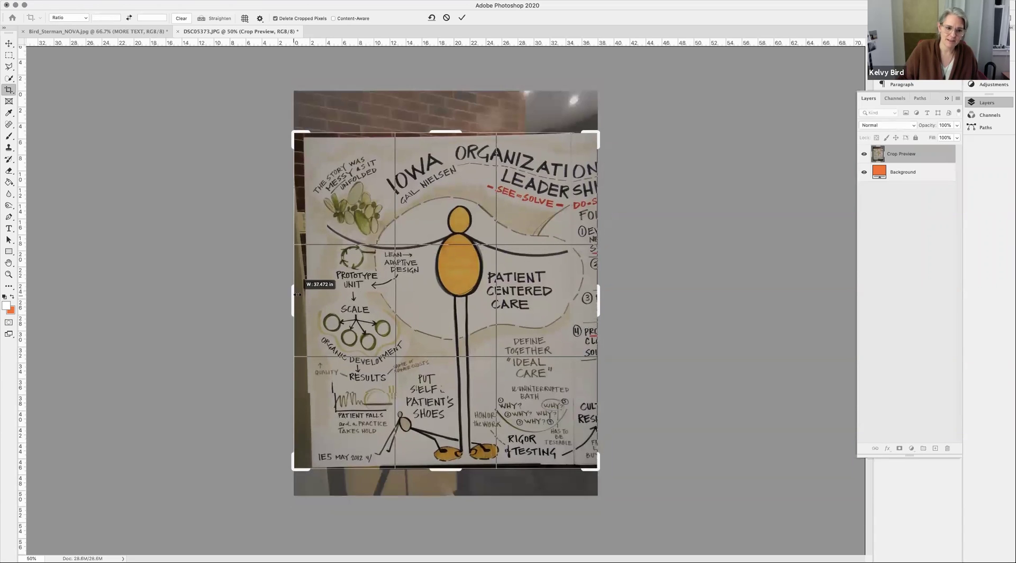
drag(295, 297, 301, 299)
key(Return)
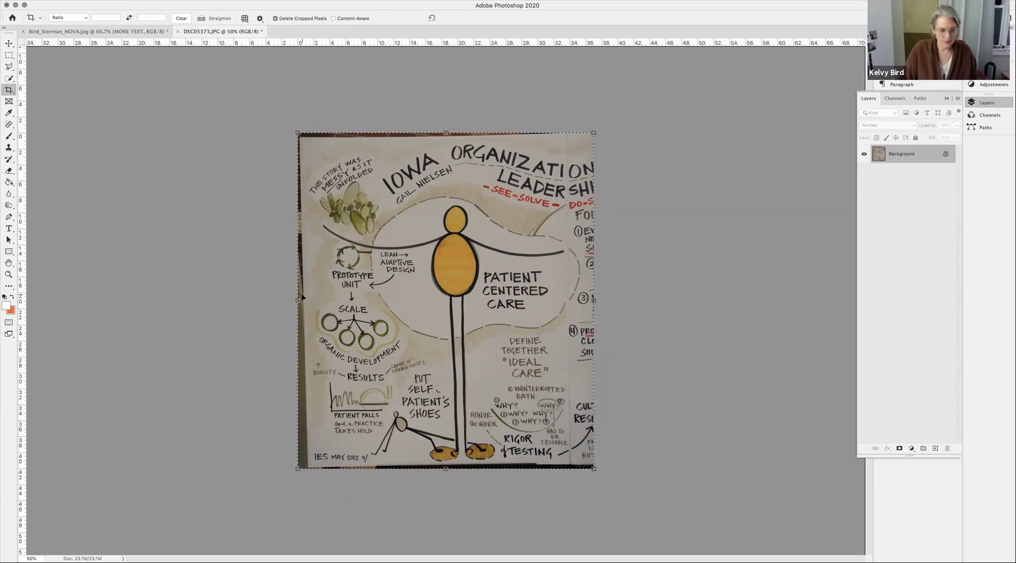
- Free Transform the corners to straighten the tilted left edge and level the board
key(super+t)
drag(293, 470, 287, 469)
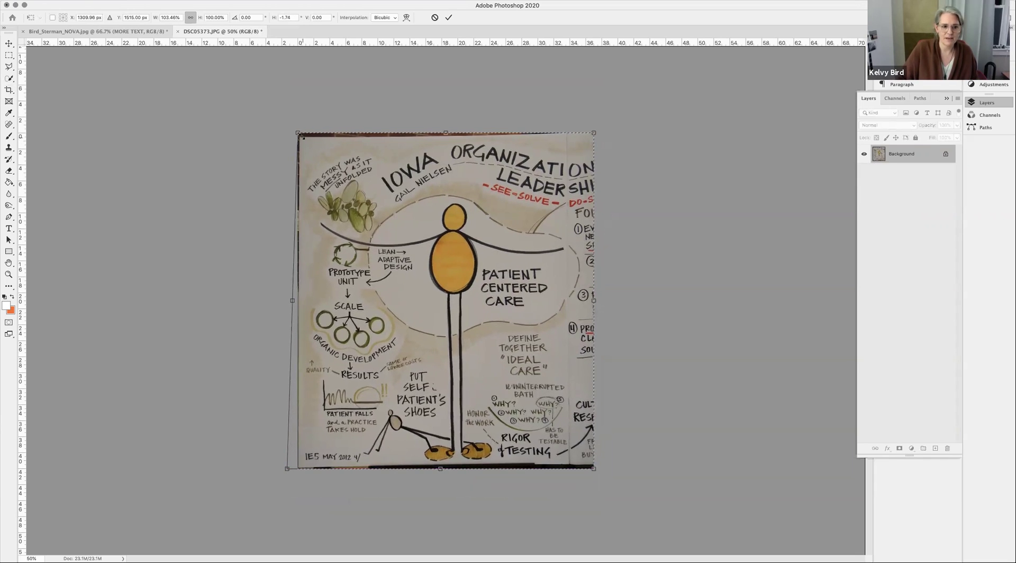
drag(297, 130, 297, 127)
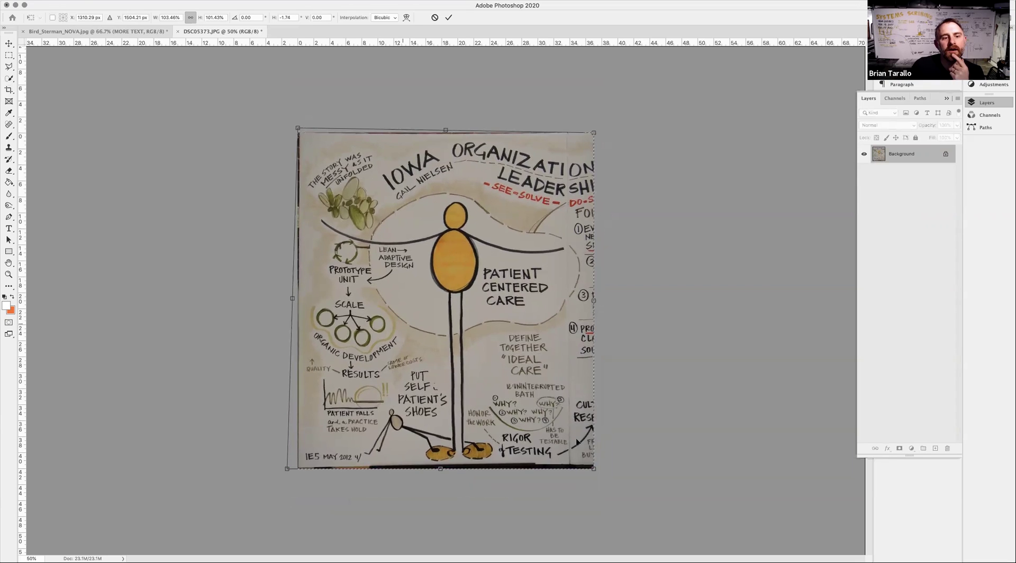
drag(593, 470, 592, 470)
key(Return)
- Crop again to trim the skewed edges, resetting colours to black and white
key(c)
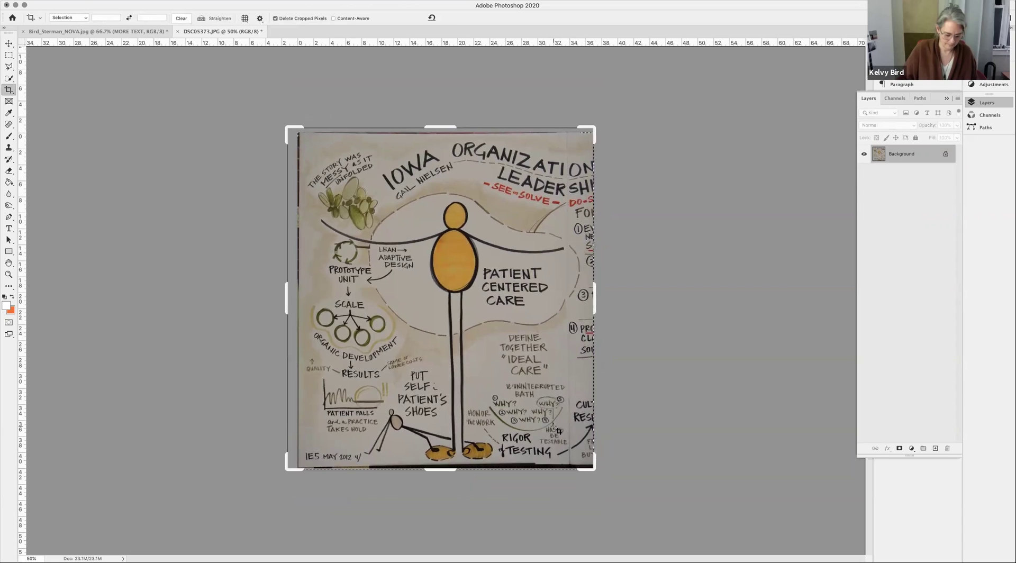
key(d)
key(Return)
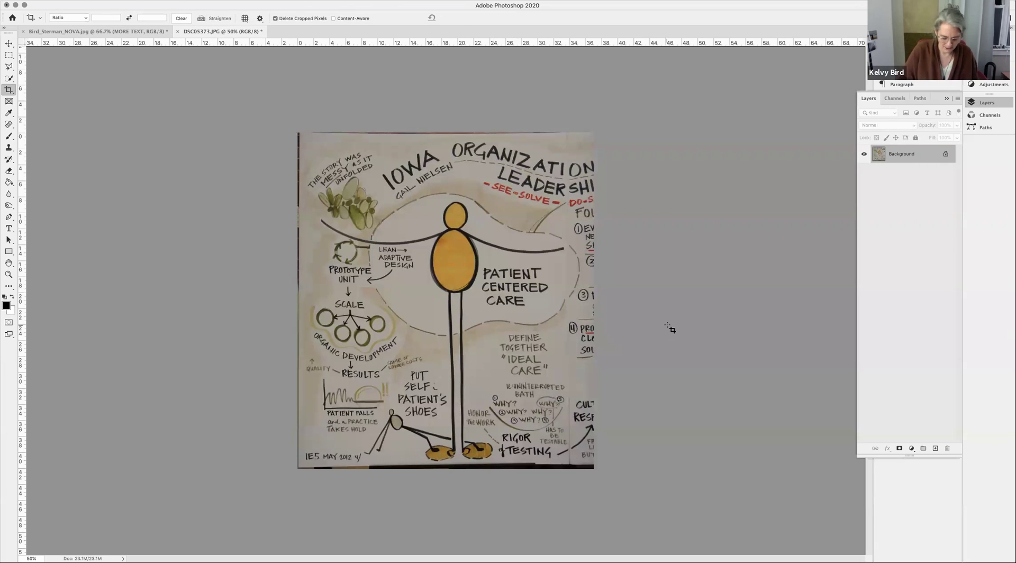
- In Curves, set the paper as the white point and the dark lines as the black point
key(ctrl+m)
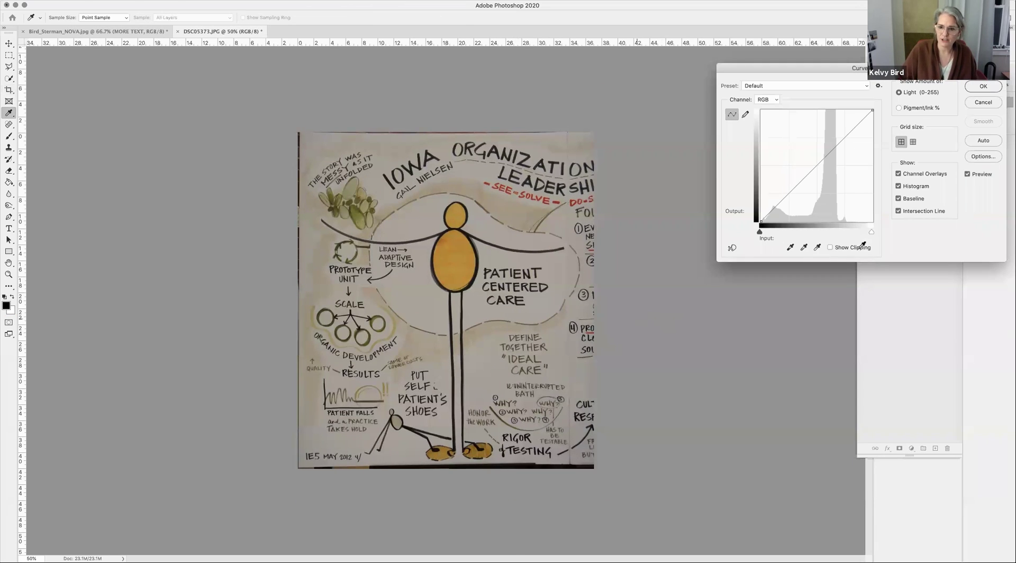
click(817, 248)
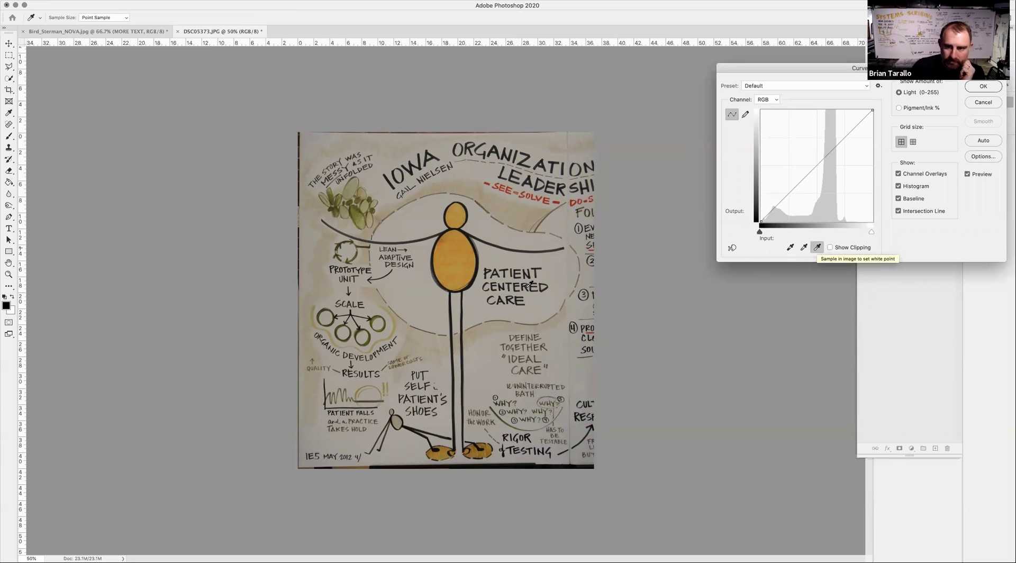
click(438, 288)
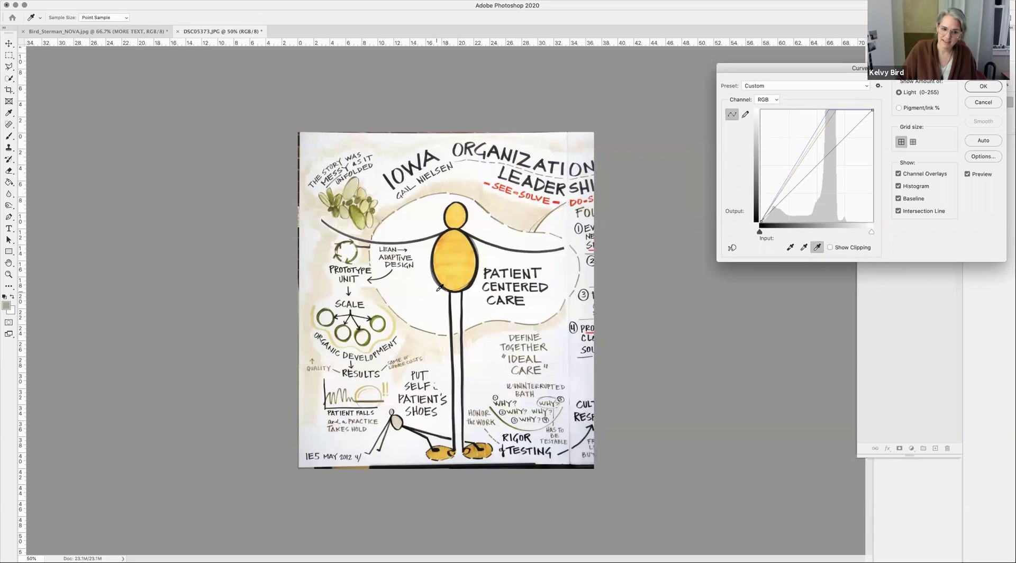
click(789, 248)
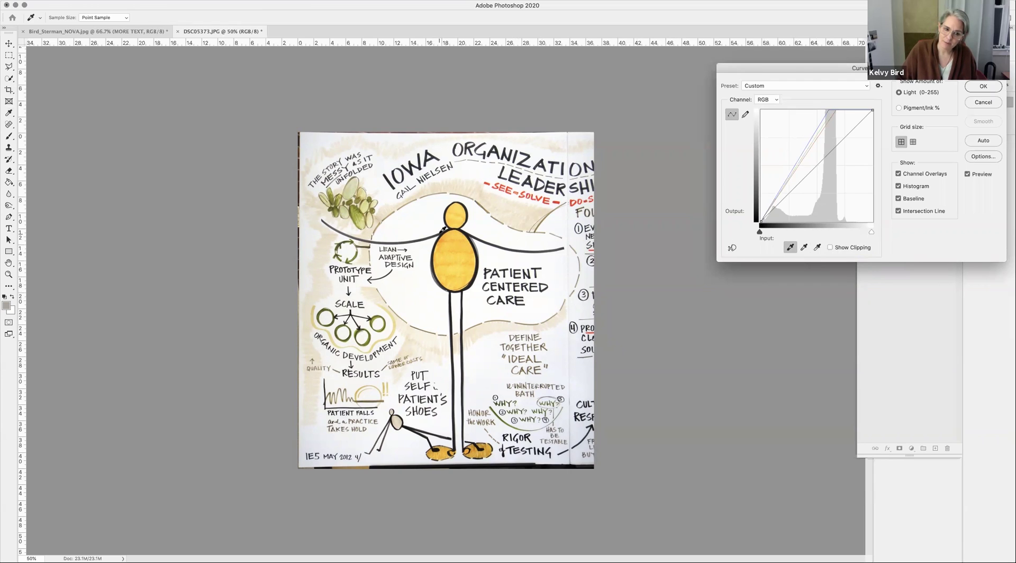
click(443, 229)
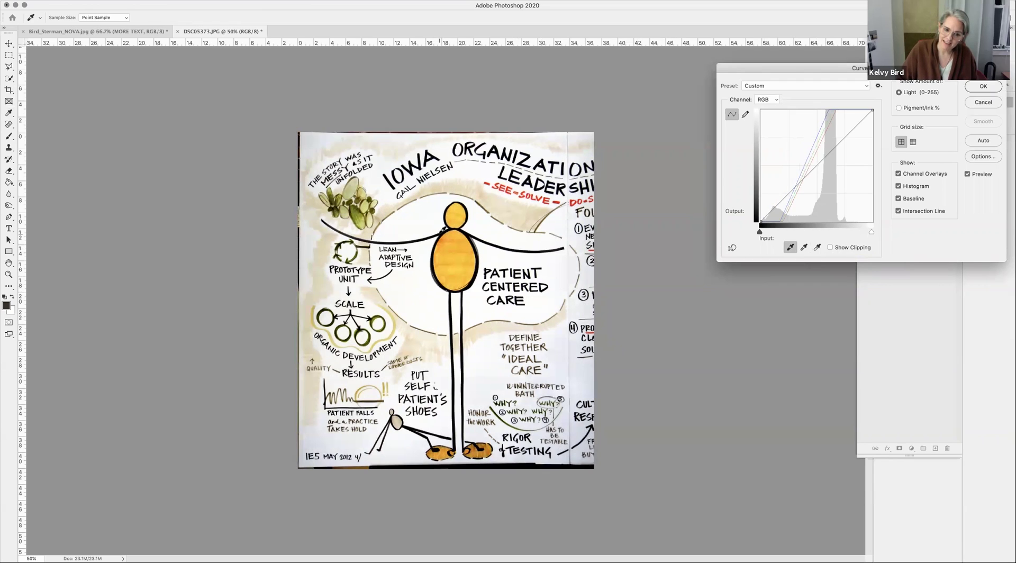
click(977, 84)
key(c)
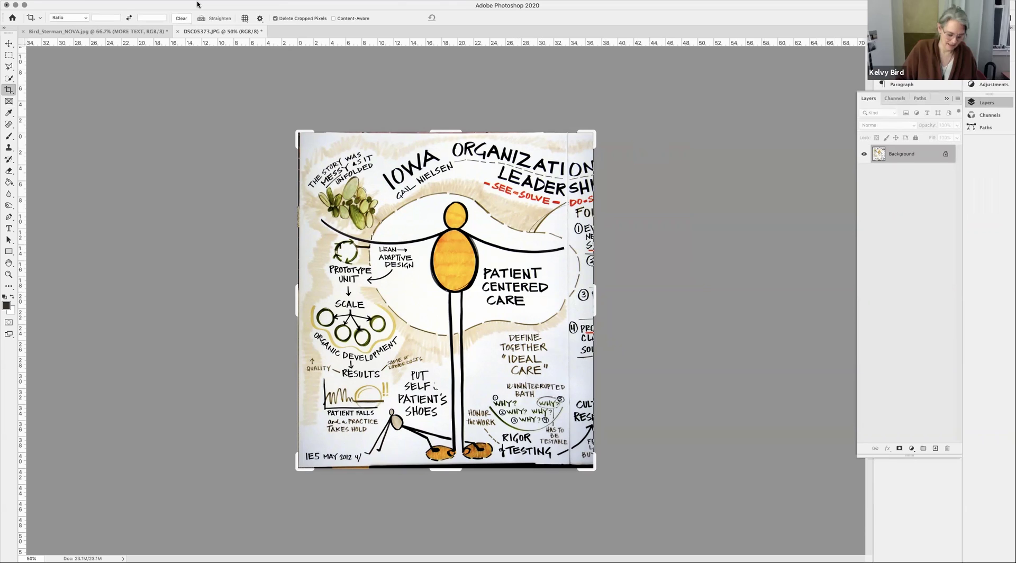
- Quick-select the cloud, body and leg of the central figure
key(w)
click(168, 0)
click(79, 50)
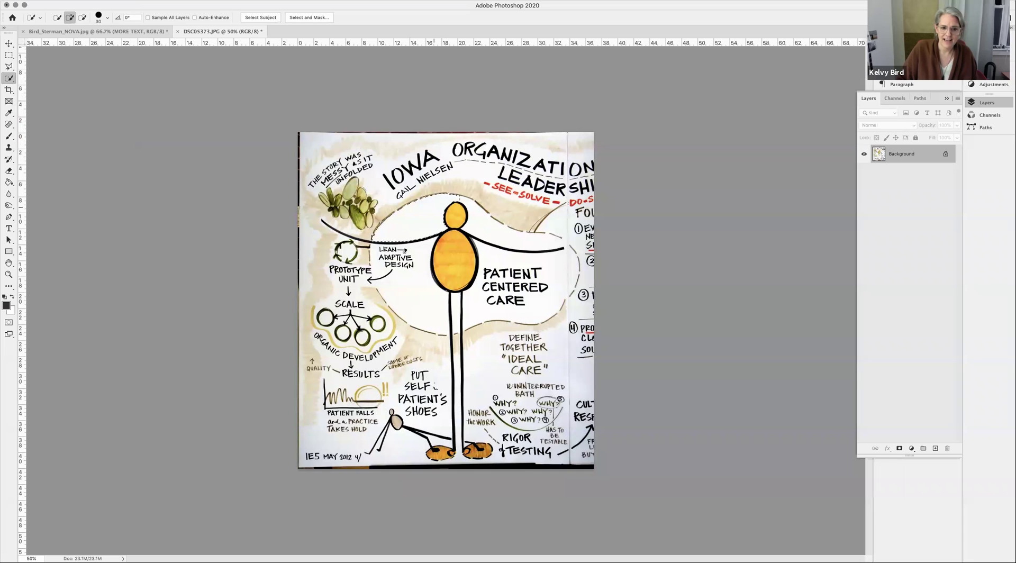
mouse_move(403, 248)
mouse_down()
mouse_move(403, 259)
mouse_move(537, 274)
mouse_move(511, 300)
mouse_up()
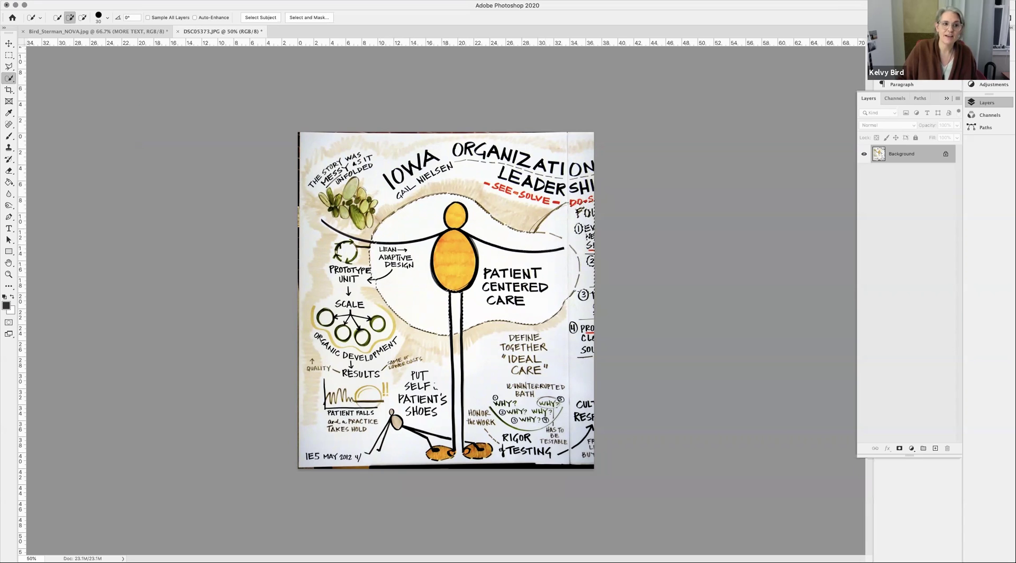
- Select the light paper with Color Range at 100, then open and cancel Curves
click(165, 1)
click(191, 82)
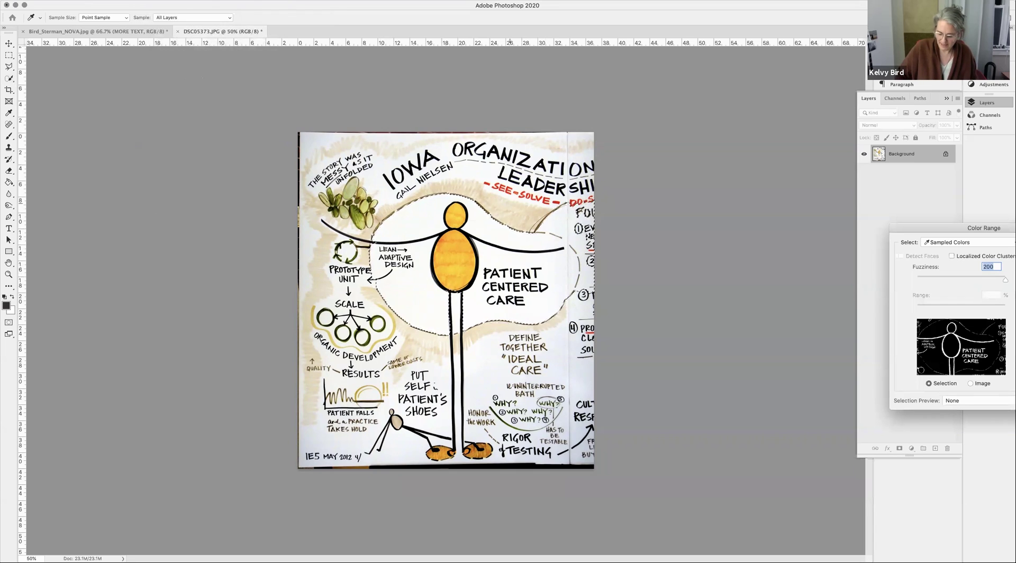
text(100)
click(487, 220)
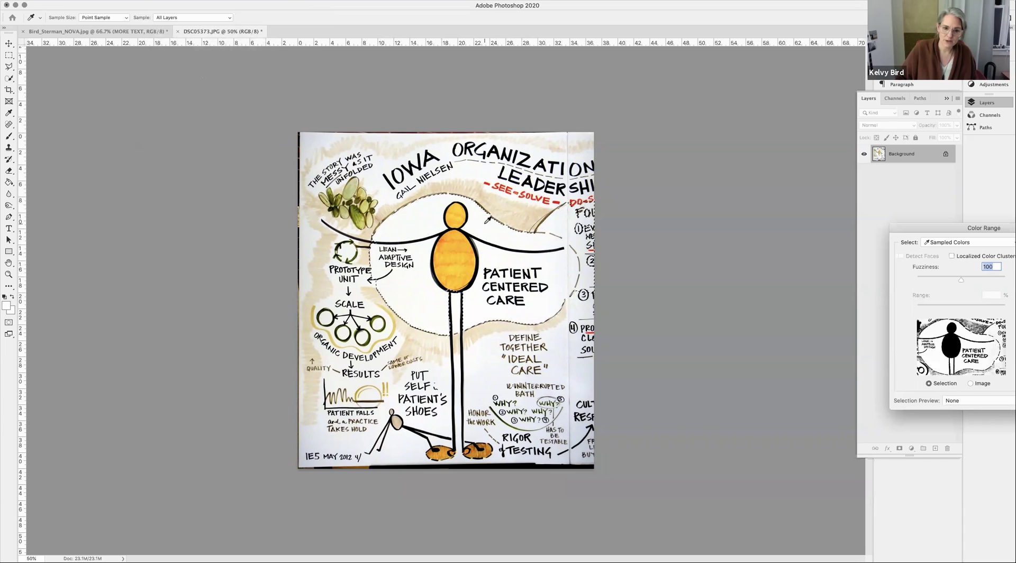
key(Return)
key(w)
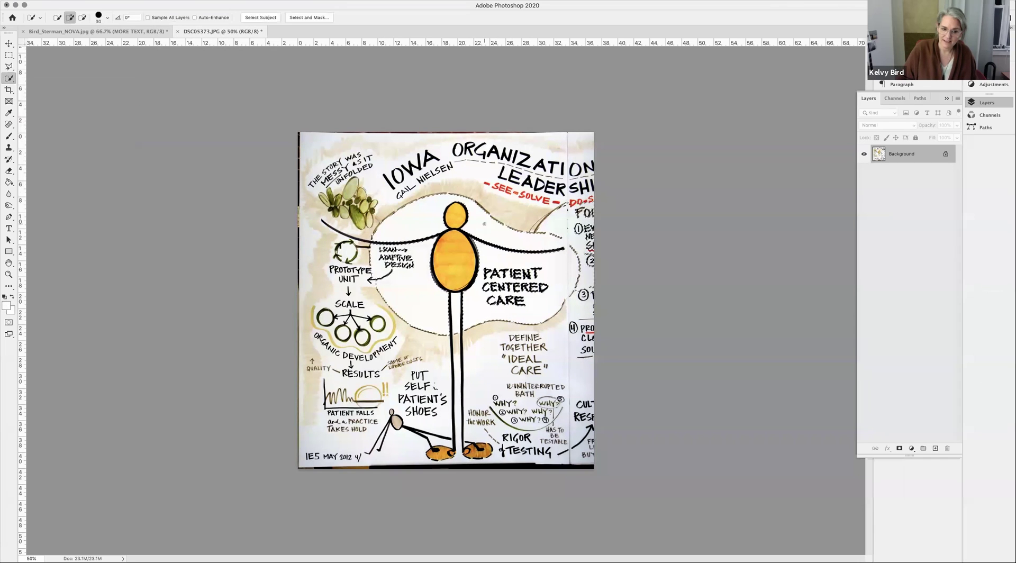
key(super+m)
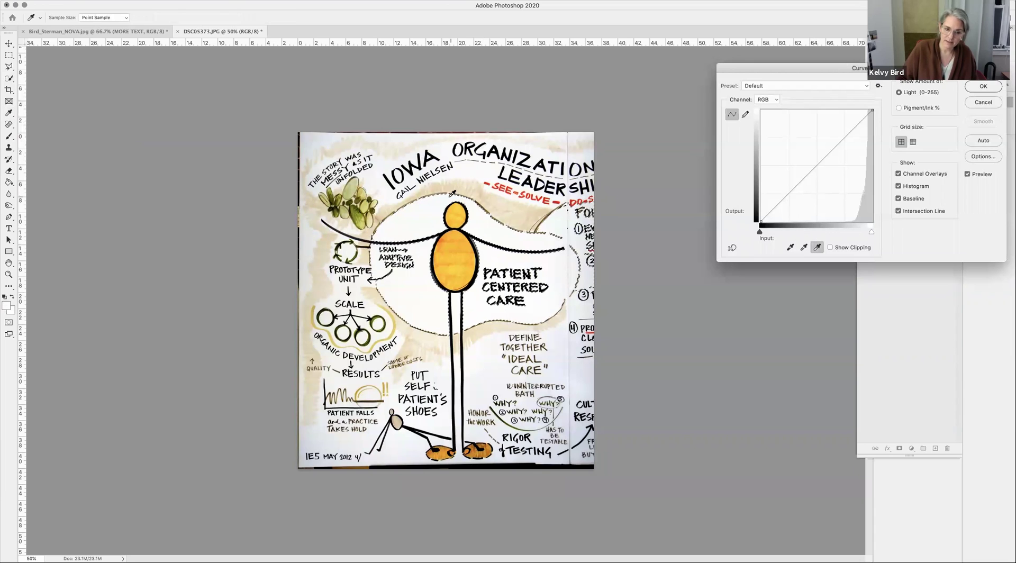
key(Escape)
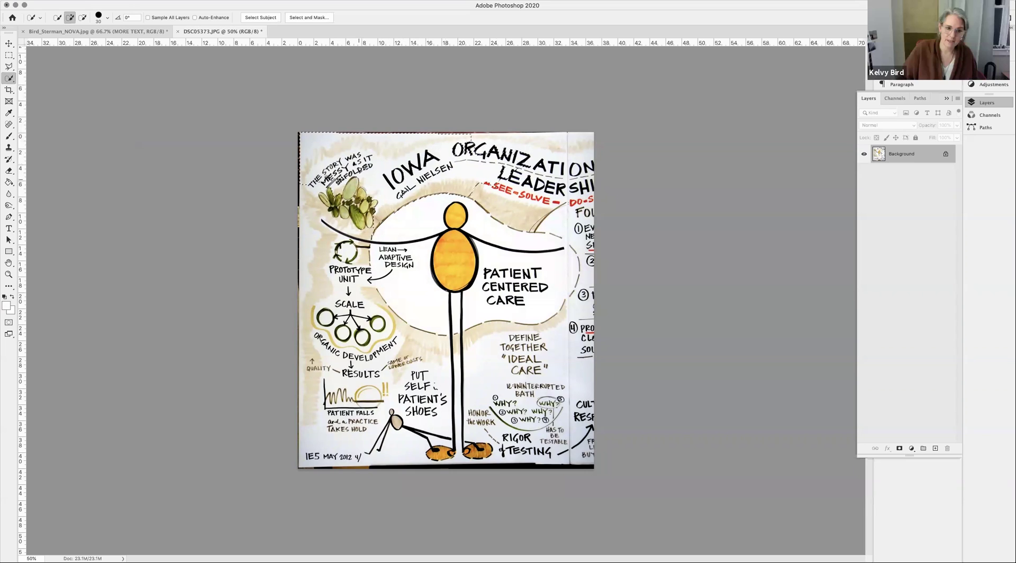
- Extend the selection along the top and right, then Color Range the tan areas
drag(418, 193, 550, 168)
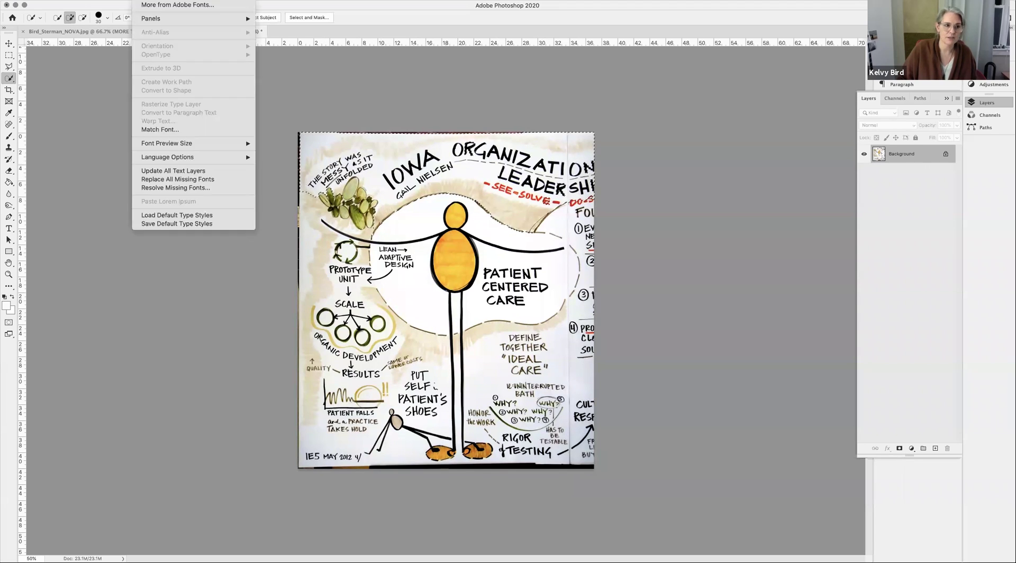
click(185, 83)
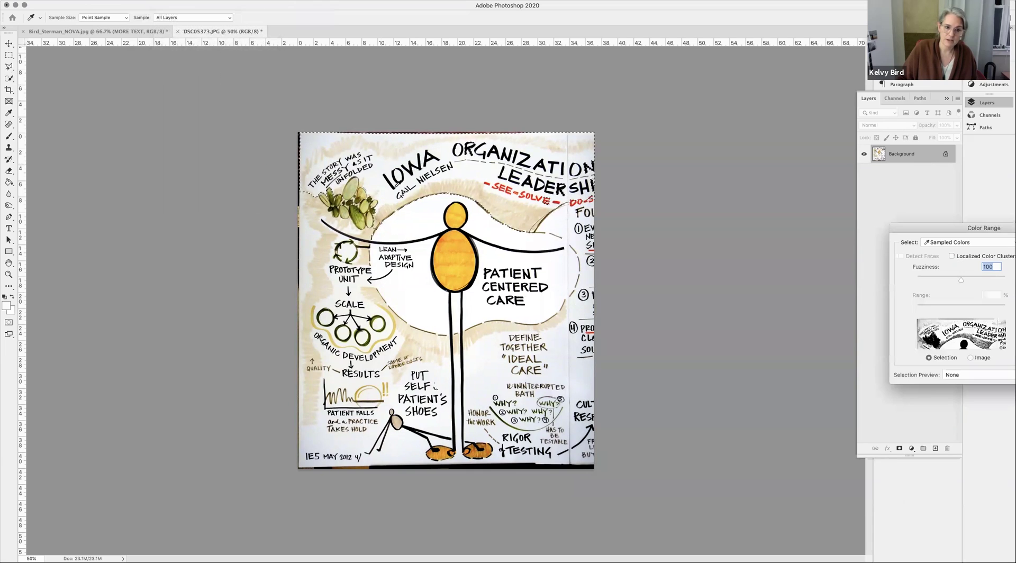
click(389, 194)
key(Return)
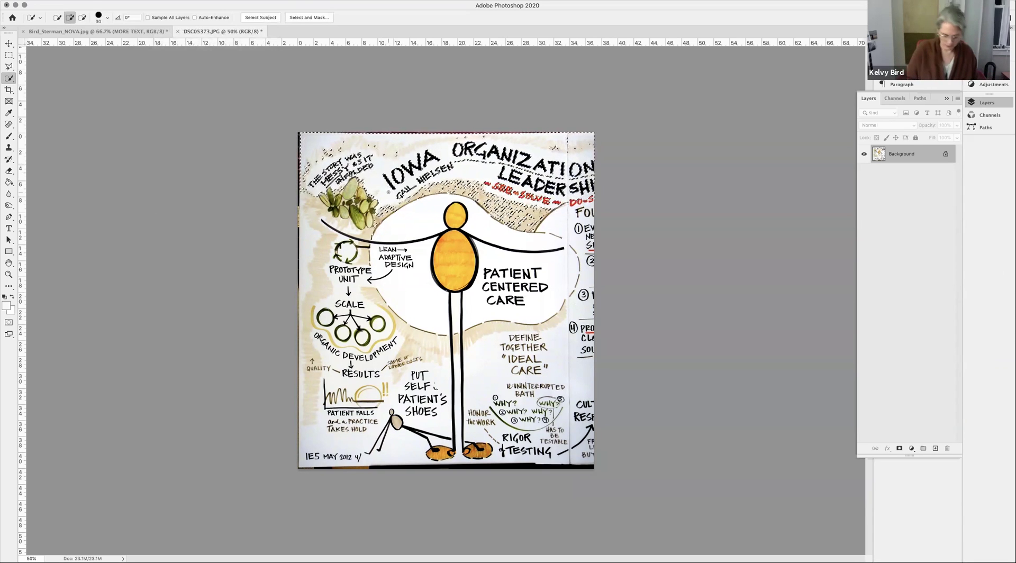
- Brighten the selected tan paper with the Curves white-point eyedropper, then deselect
key(super+m)
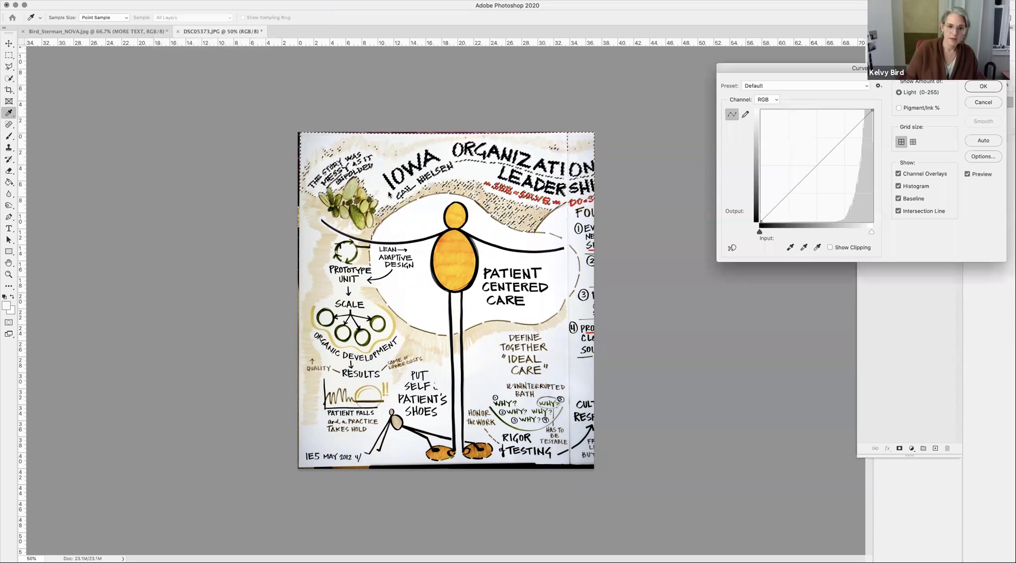
click(817, 247)
click(358, 175)
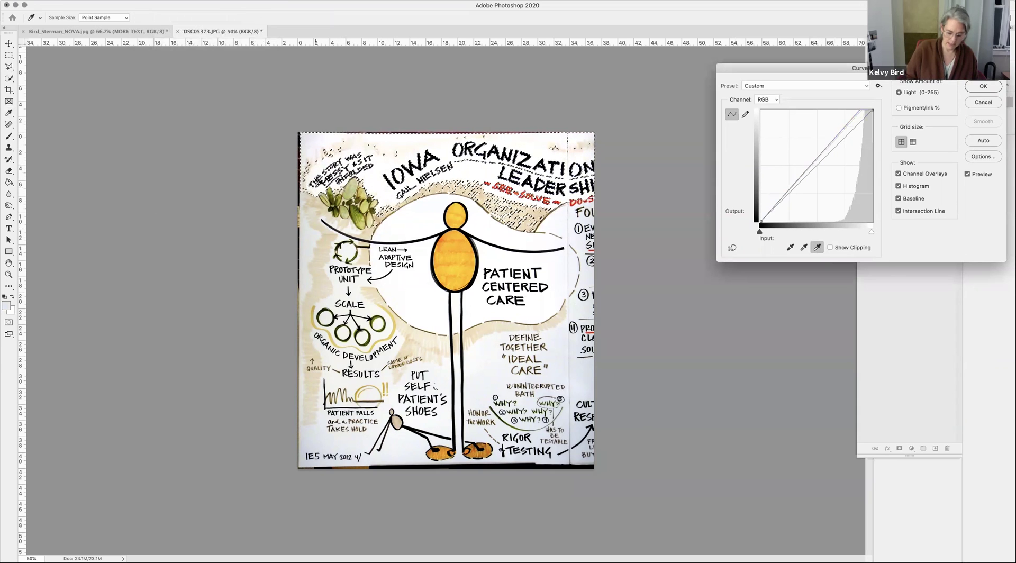
key(Return)
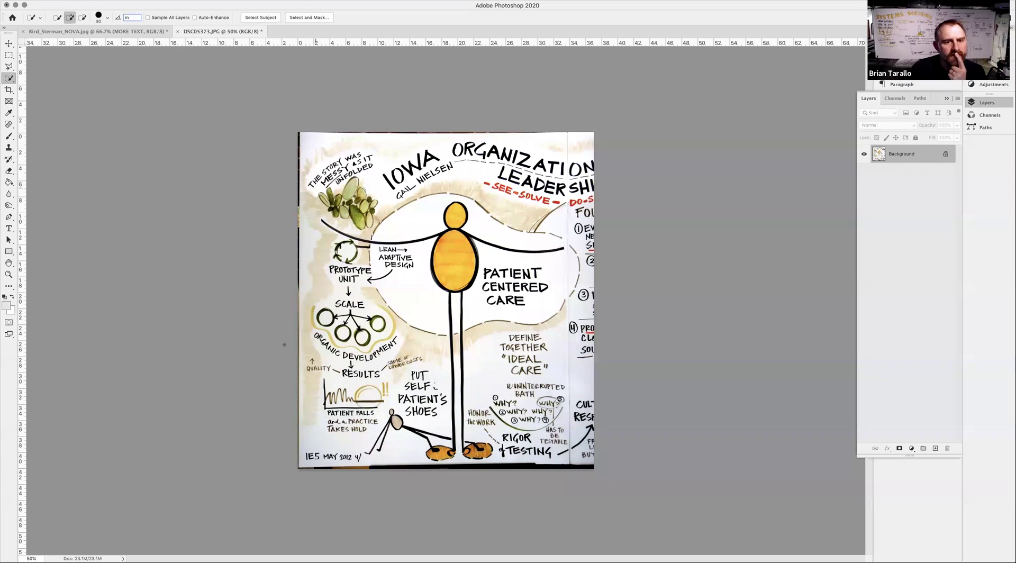
key(Return)
click(619, 189)
key(super+d)
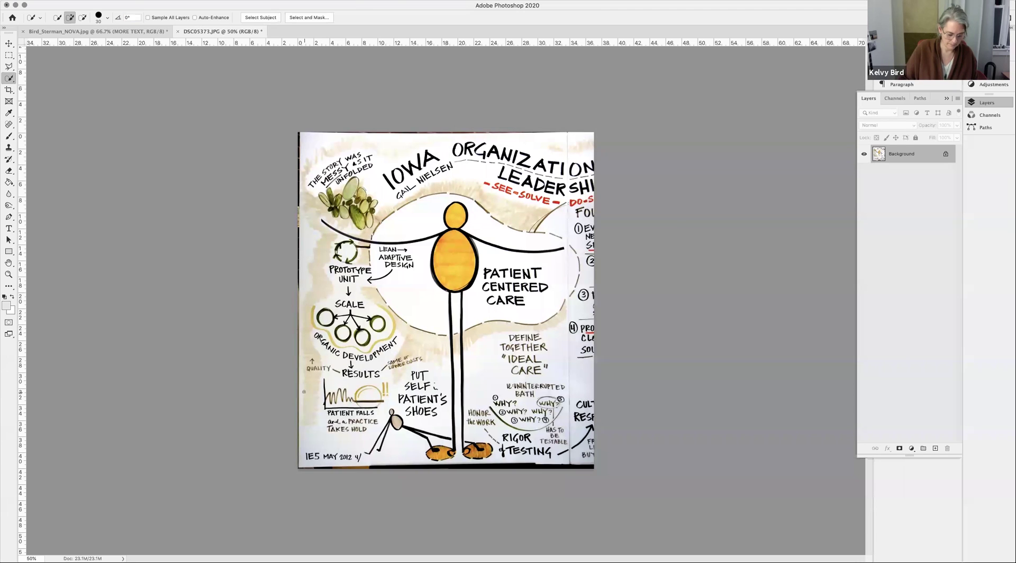
- Marquee the lower half, Color Range it, and whiten its paper with the Curves white point
key(m)
drag(298, 346, 678, 504)
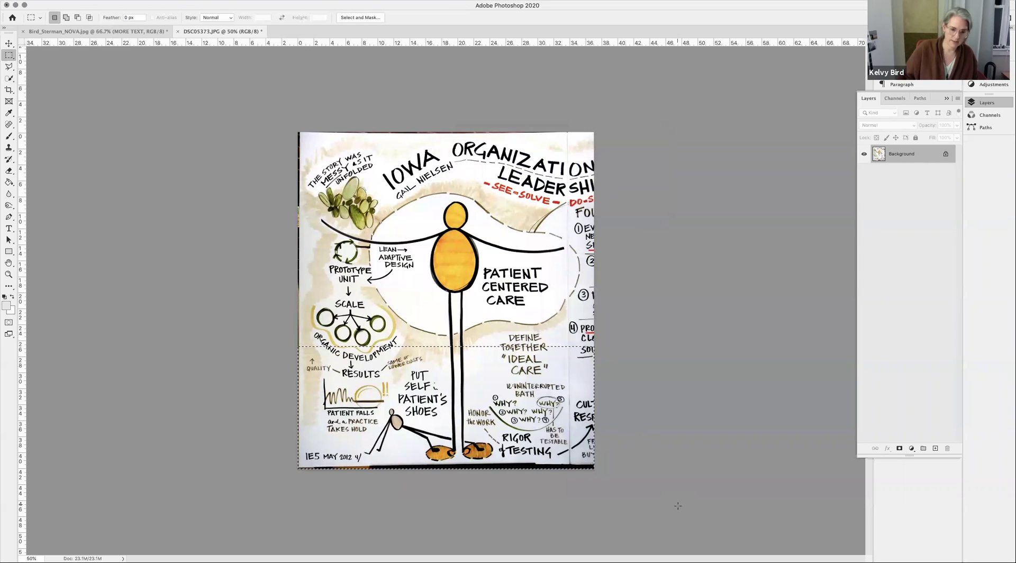
click(164, 0)
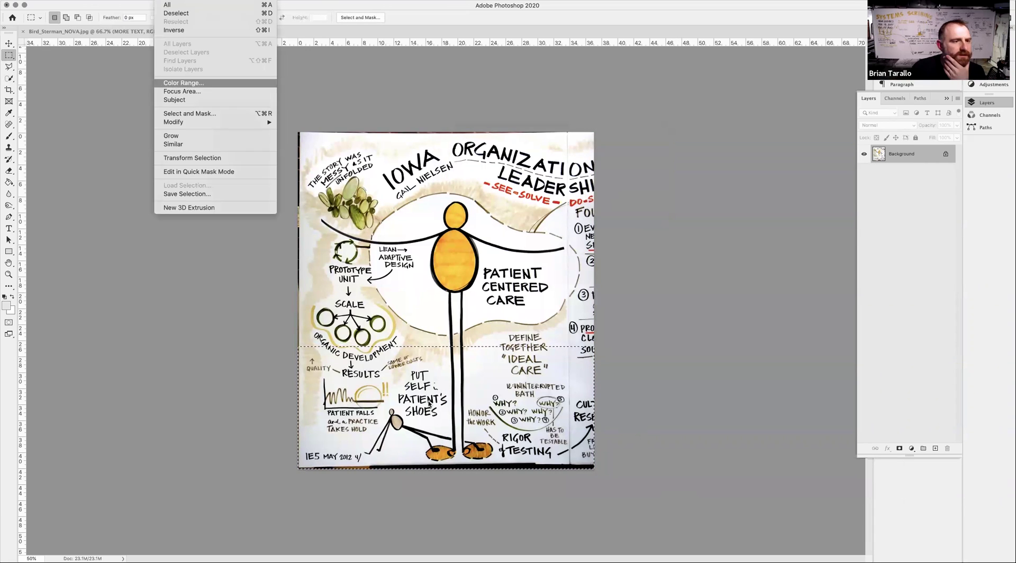
click(180, 82)
key(Return)
key(ctrl+m)
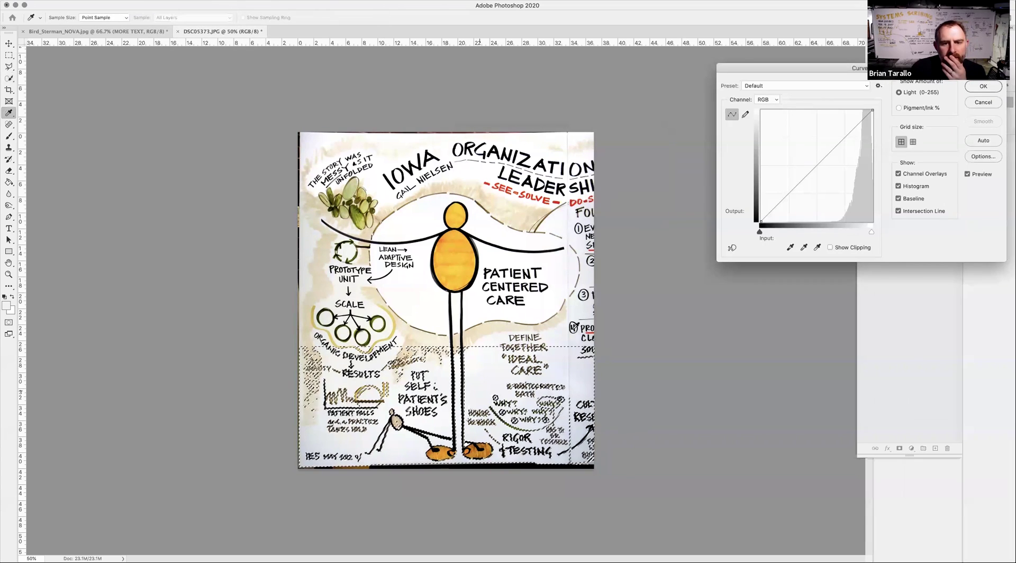
click(817, 247)
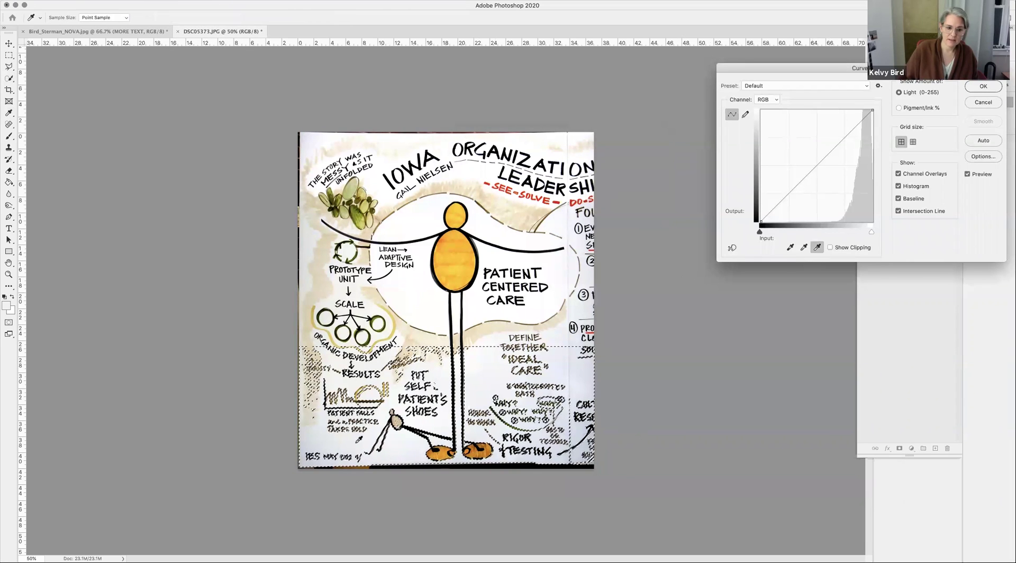
click(330, 449)
- Apply the curves, deselect, and erase the dark bands along the sketchnote's bottom and top edges
key(Return)
key(ctrl+d)
key(e)
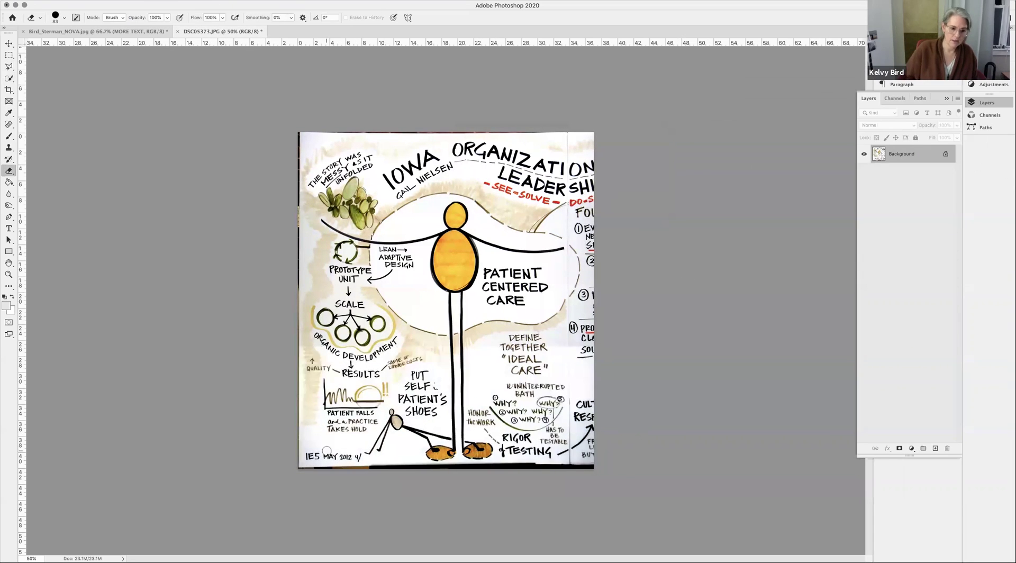
mouse_move(453, 466)
mouse_down()
mouse_move(315, 466)
mouse_move(593, 466)
mouse_up()
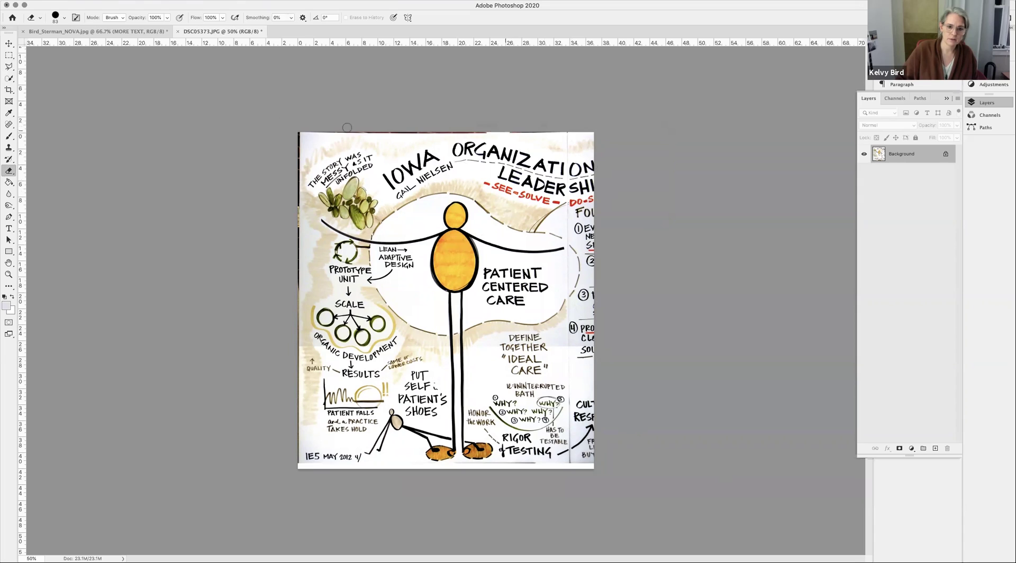
drag(346, 127, 296, 126)
drag(295, 126, 700, 144)
- Erase the left-edge band, then start cropping the chalkboard photo with the top edge pulled to the board
click(296, 134)
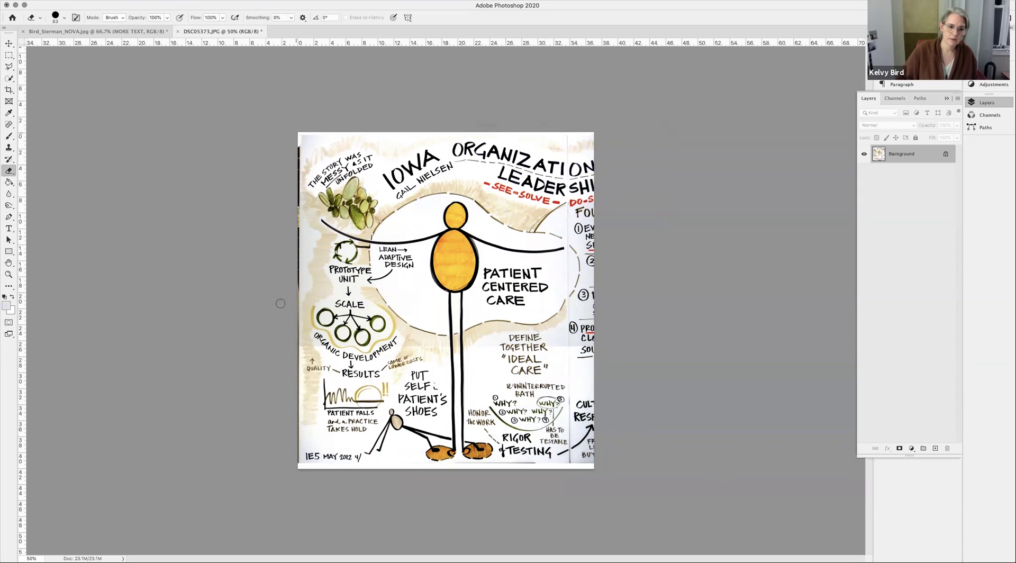
shift+click(297, 465)
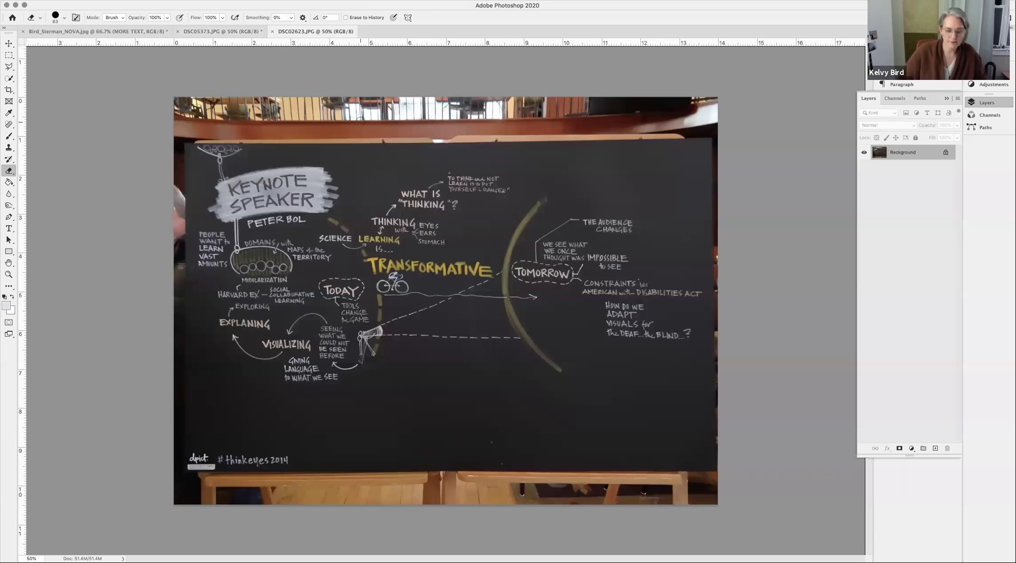
key(c)
drag(446, 97, 445, 121)
- Raise the crop's bottom edge above the easel, trim the left arm strip, and commit
drag(440, 483, 441, 448)
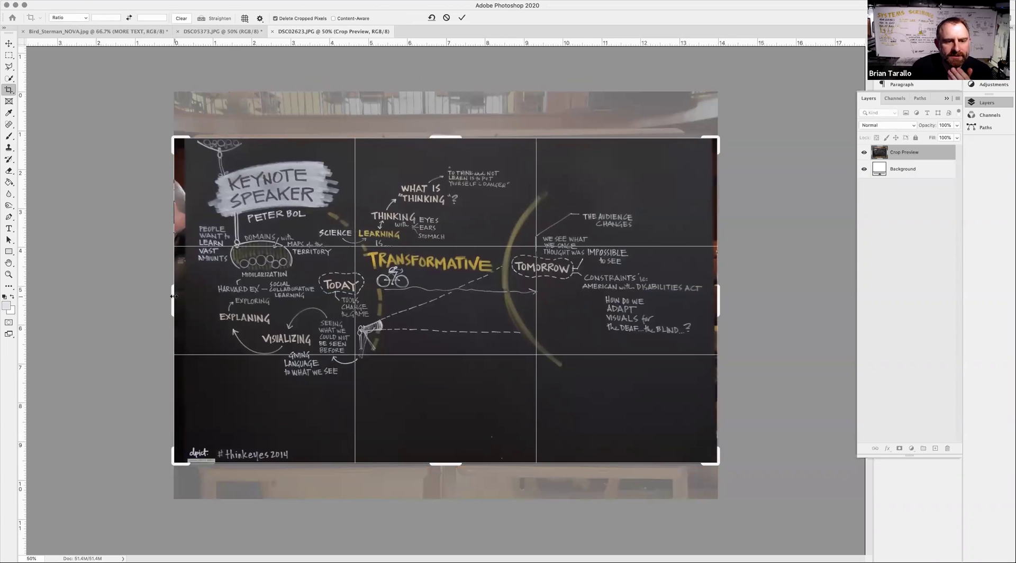
drag(174, 296, 186, 298)
key(Return)
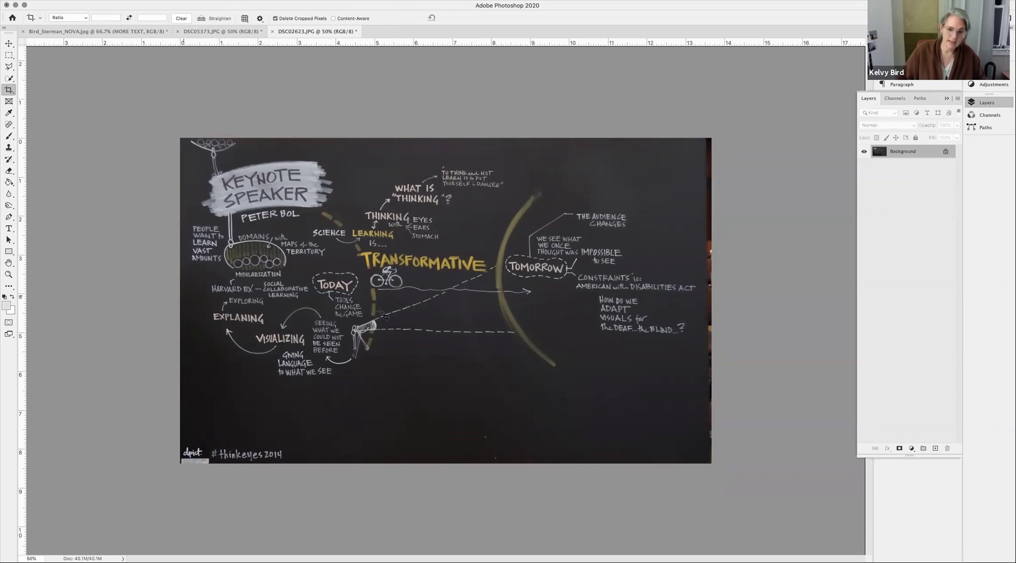
- Recrop the chalkboard photo to trim the reddish strip off the right edge
click(685, 325)
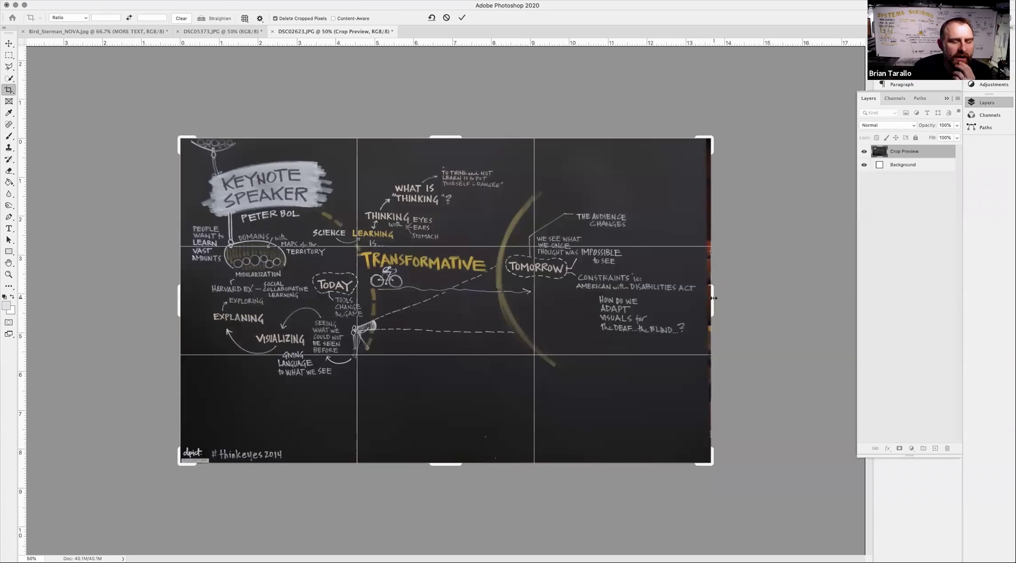
drag(718, 298, 715, 299)
key(Return)
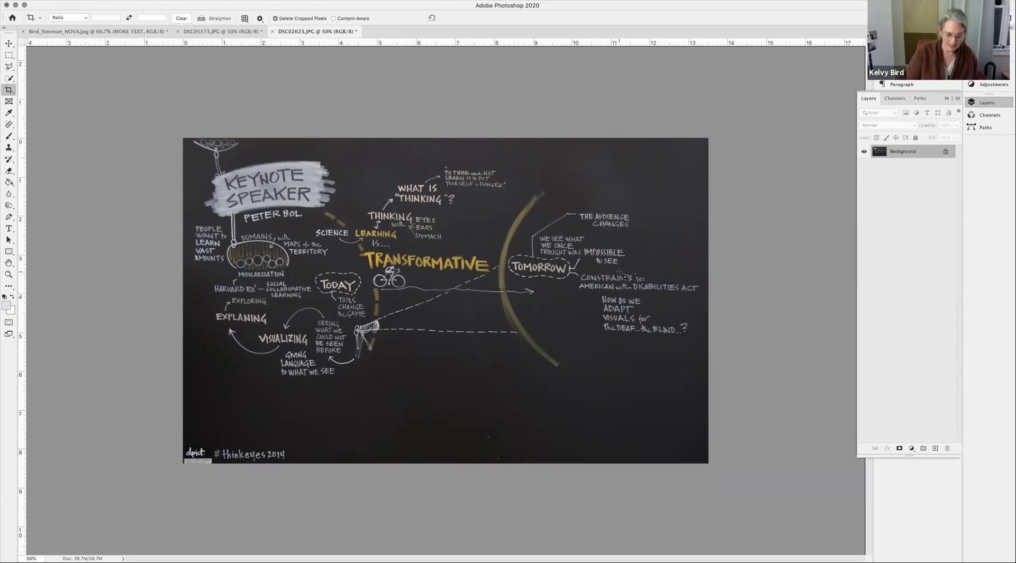
- In Curves, set the black point by sampling the board to darken it
key(super+m)
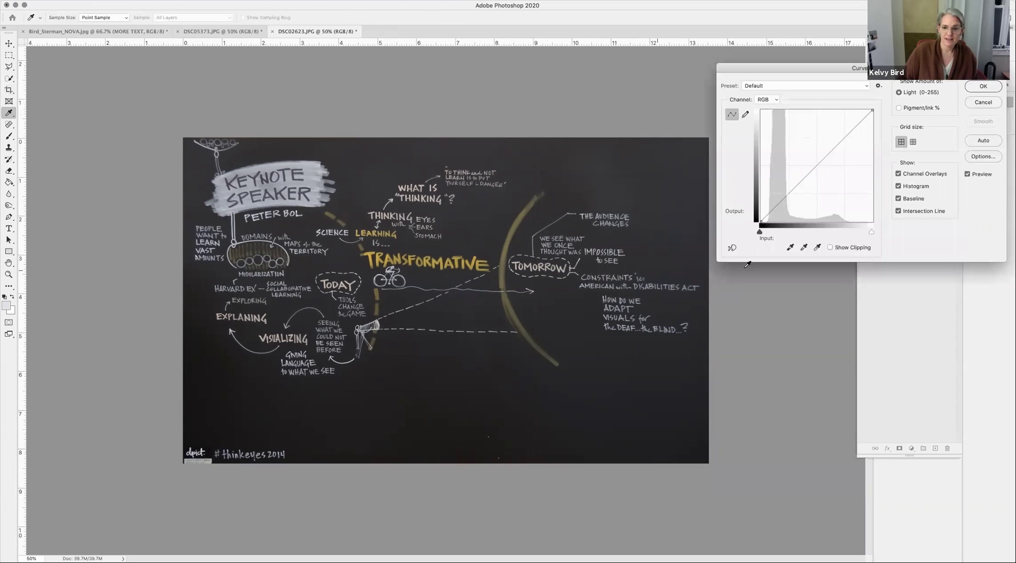
click(790, 249)
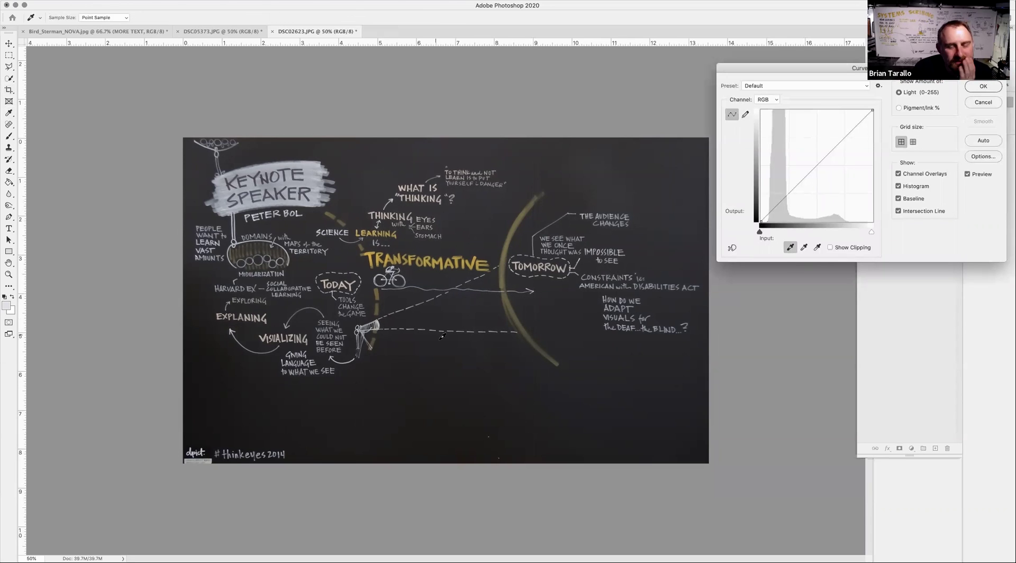
click(453, 399)
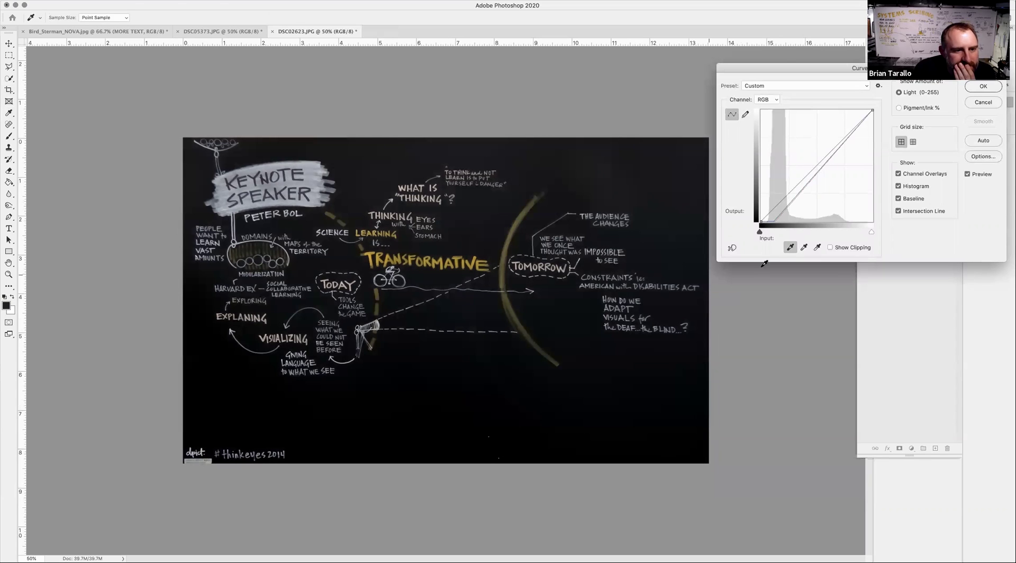
- Set the white point from the bicycle's chalk lines and apply the Curves adjustment
click(817, 248)
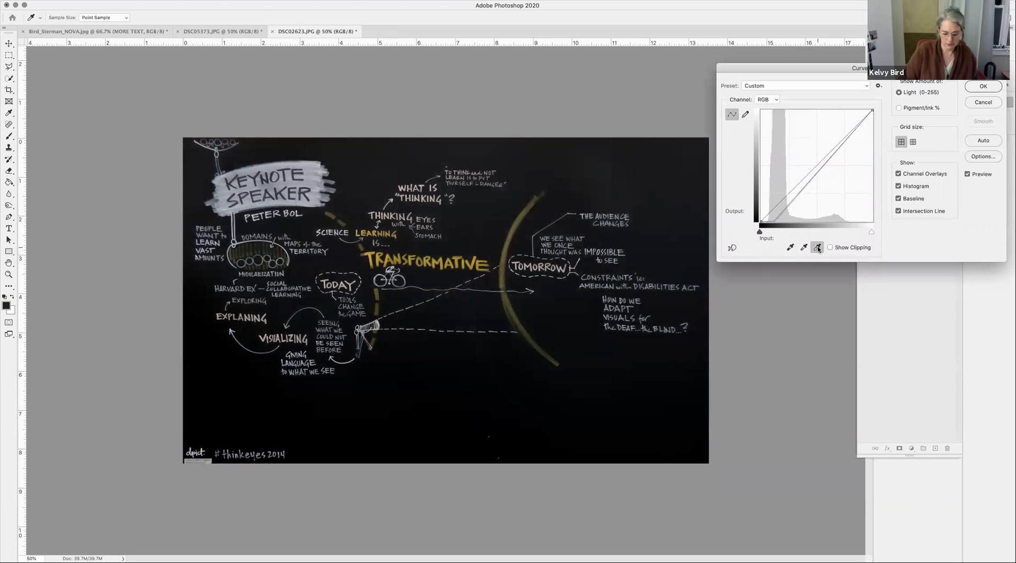
key(super+equal)
key(super+equal)
key(super+equal)
key(super+equal)
key(super+equal)
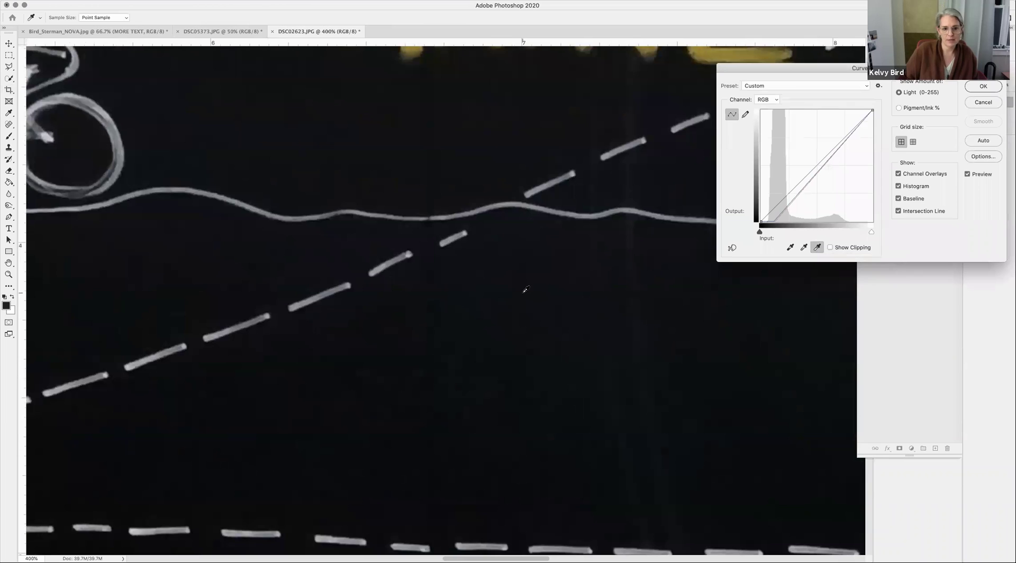
scroll(529, 288, left, 10)
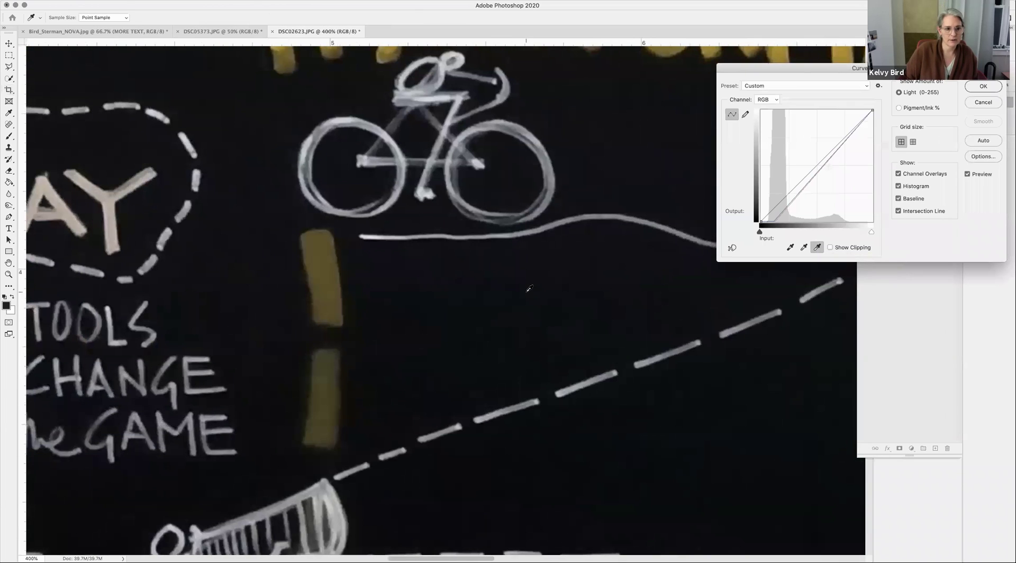
click(433, 193)
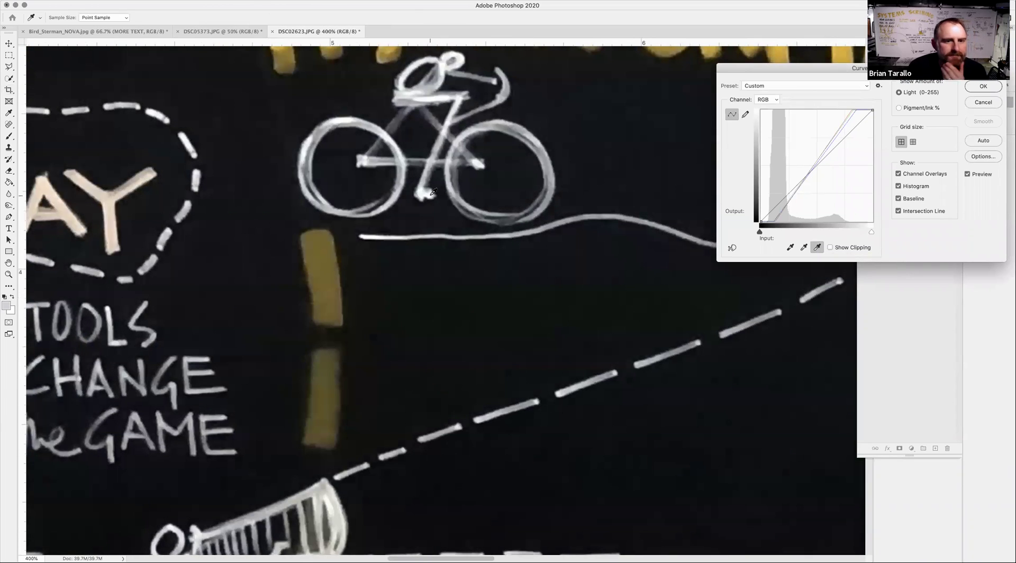
key(super+minus)
key(super+minus)
key(super+minus)
key(super+minus)
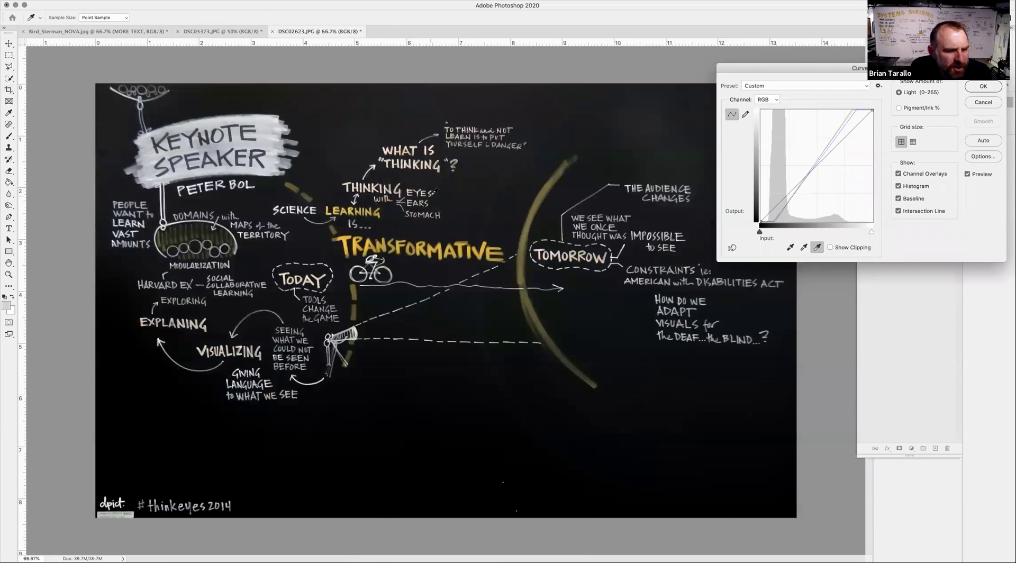
key(super+minus)
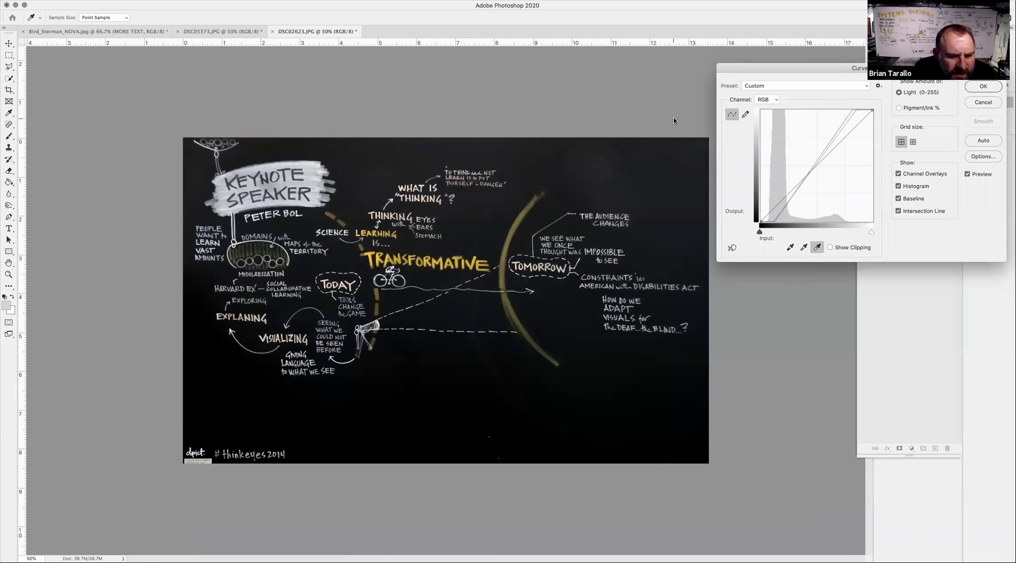
click(979, 84)
key(c)
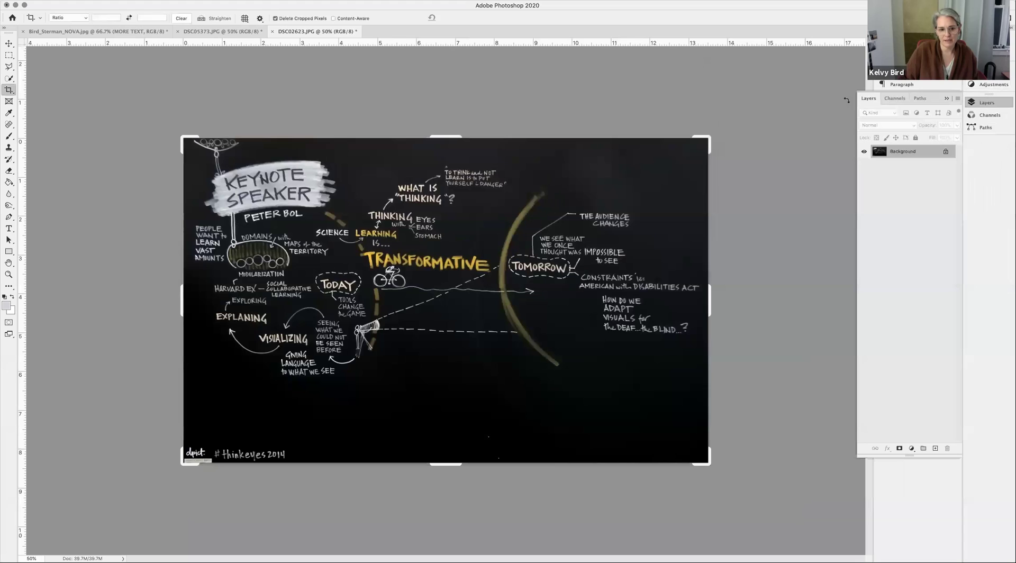
- Select the white chalk strokes using Color Range sampled from the chalk
click(9, 55)
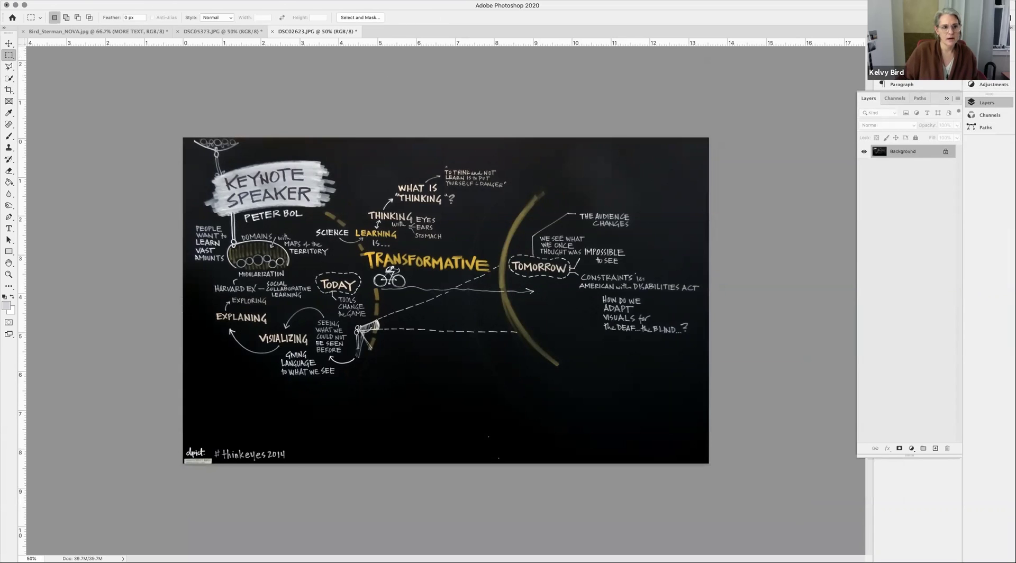
click(162, 1)
click(190, 84)
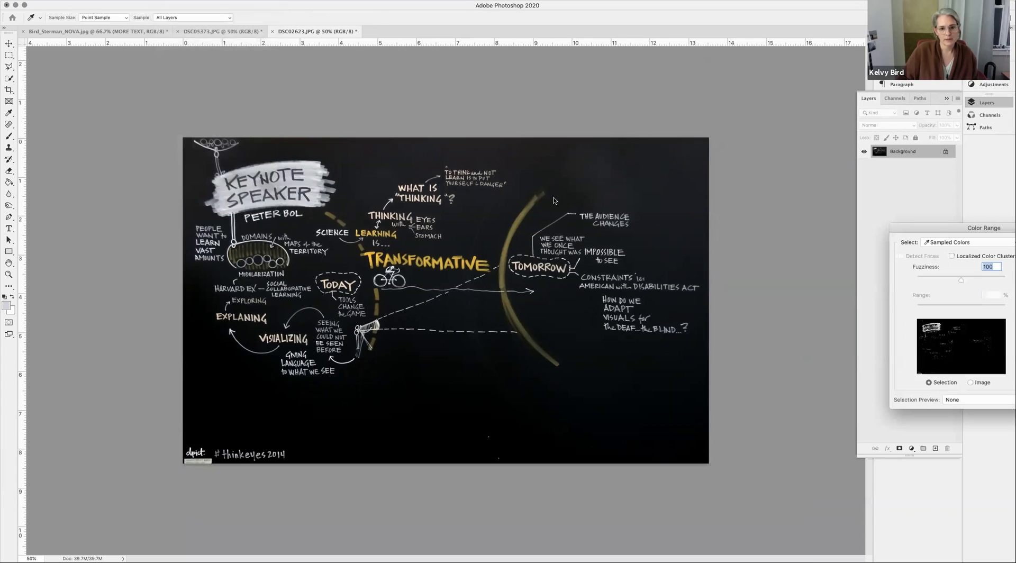
click(497, 224)
key(Return)
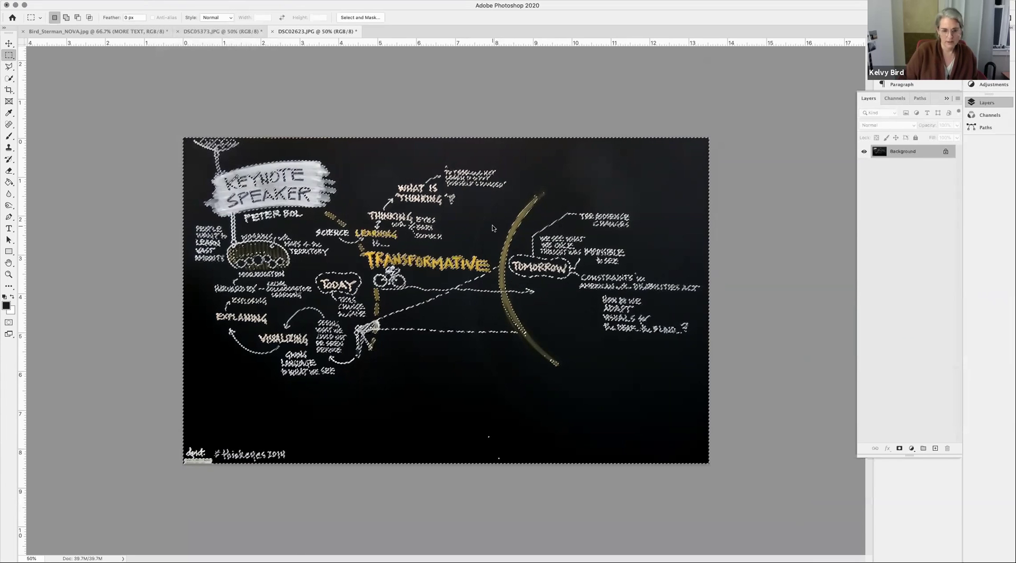
- Apply a Curves black point sampled from the dark board, then deselect
key(super+m)
click(790, 247)
click(483, 154)
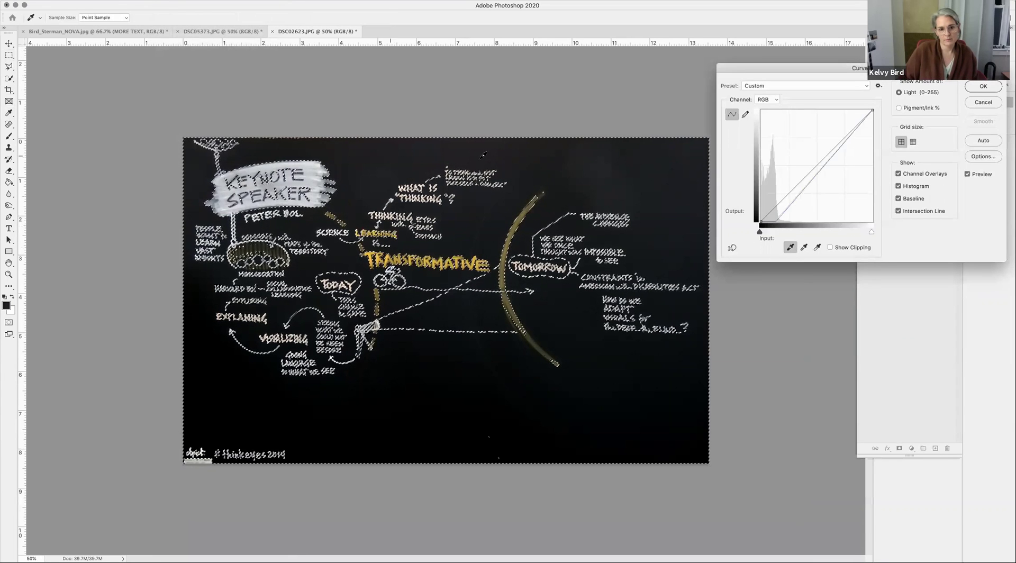
key(Return)
key(super+d)
key(m)
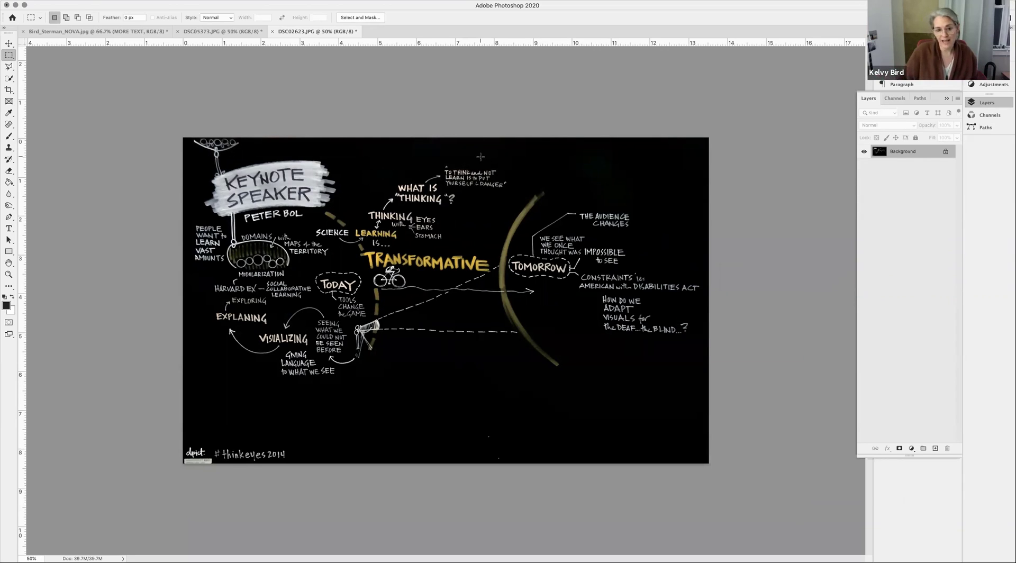
- Select the chalk lettering by Color Range, copy it to Layer 1, and nudge it to verify
click(167, 0)
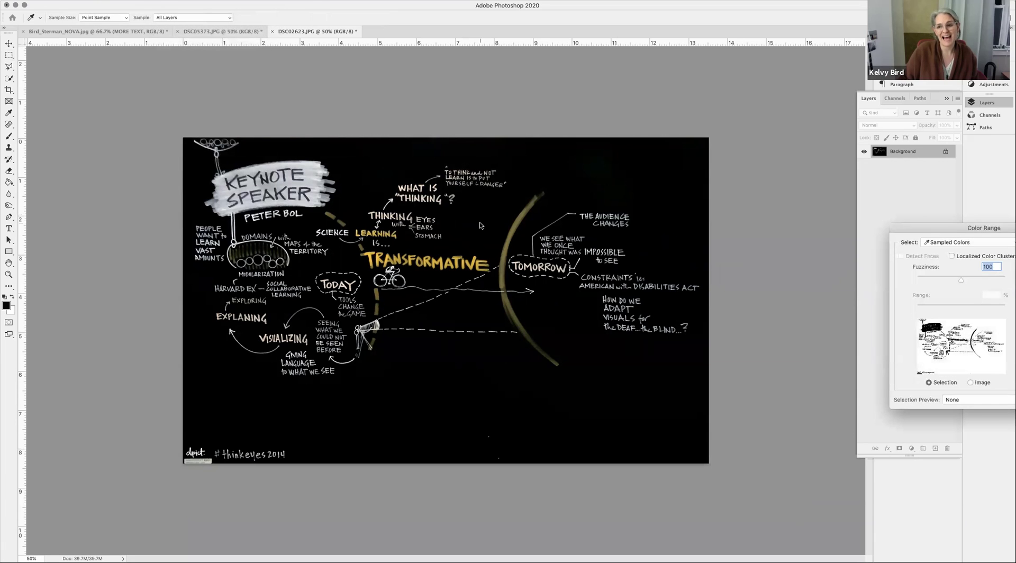
key(Return)
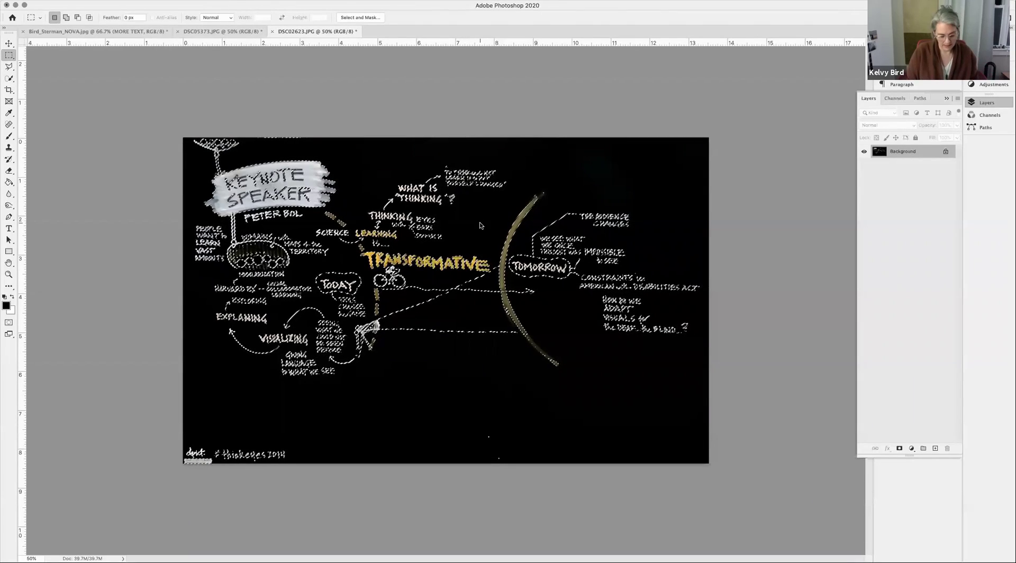
key(cmd+j)
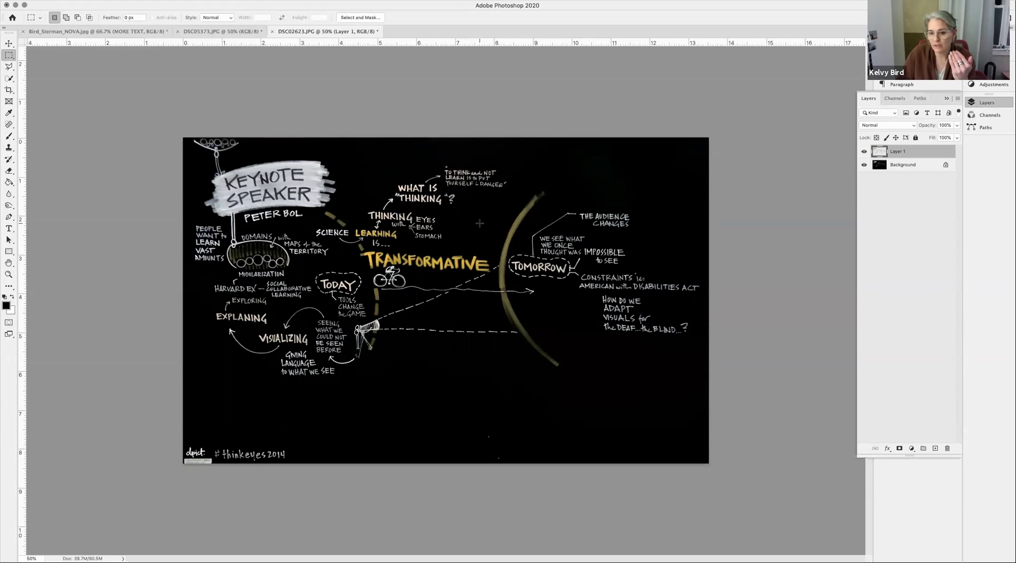
click(9, 43)
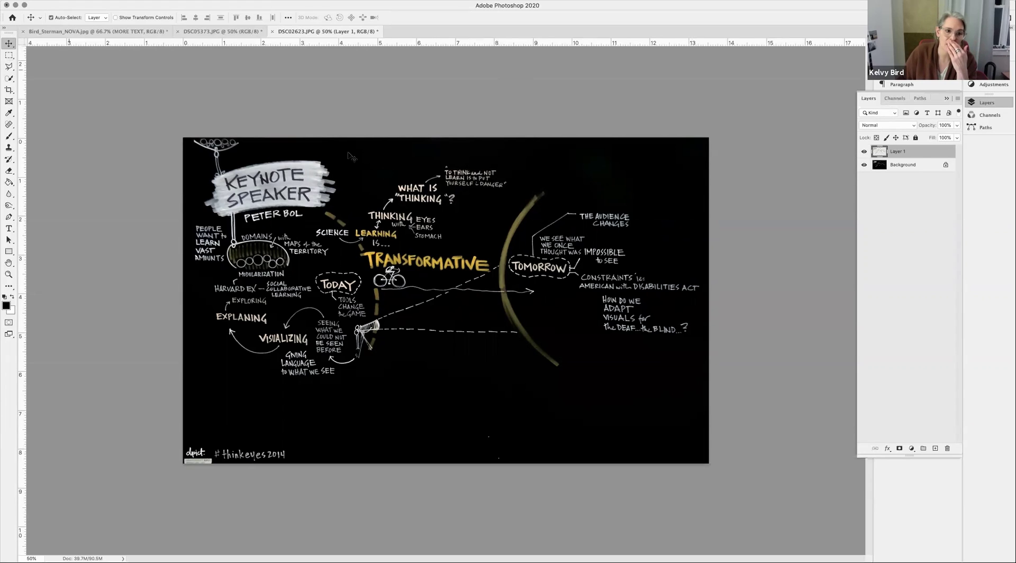
drag(292, 184, 247, 167)
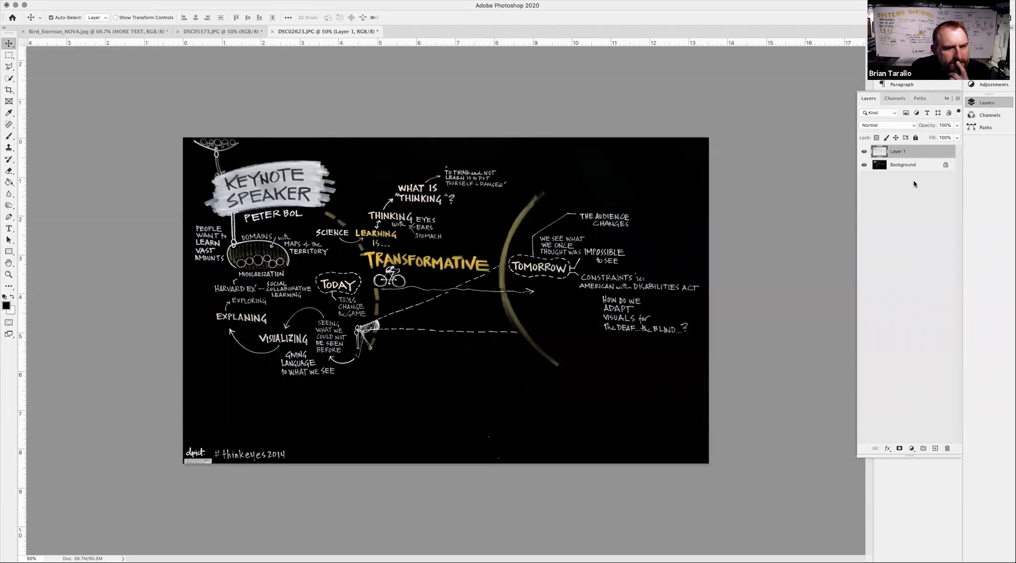
- Add a new empty layer directly above Background, keeping the Normal blend mode
click(910, 166)
key(super+shift+n)
key(Return)
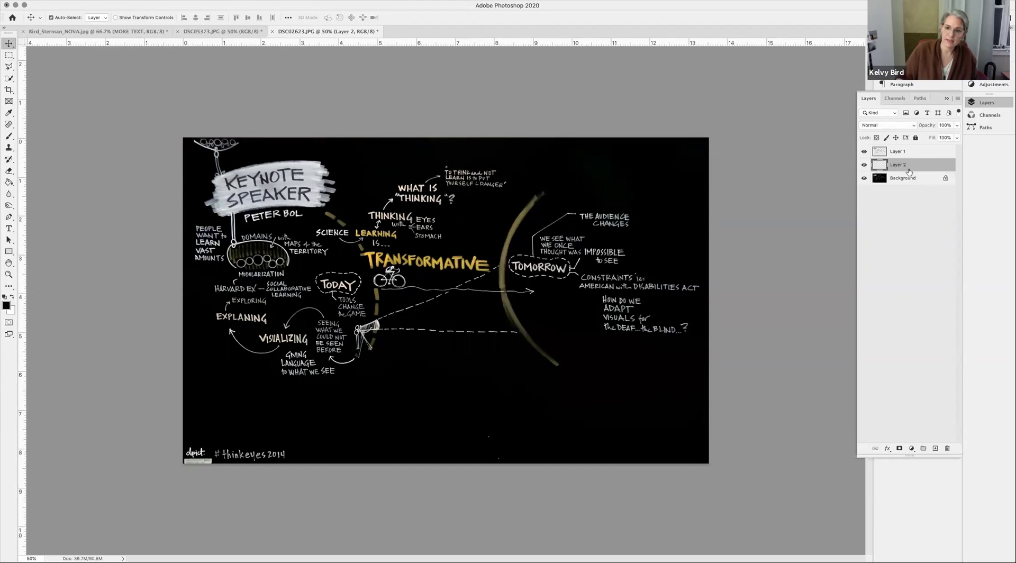
click(888, 123)
click(868, 127)
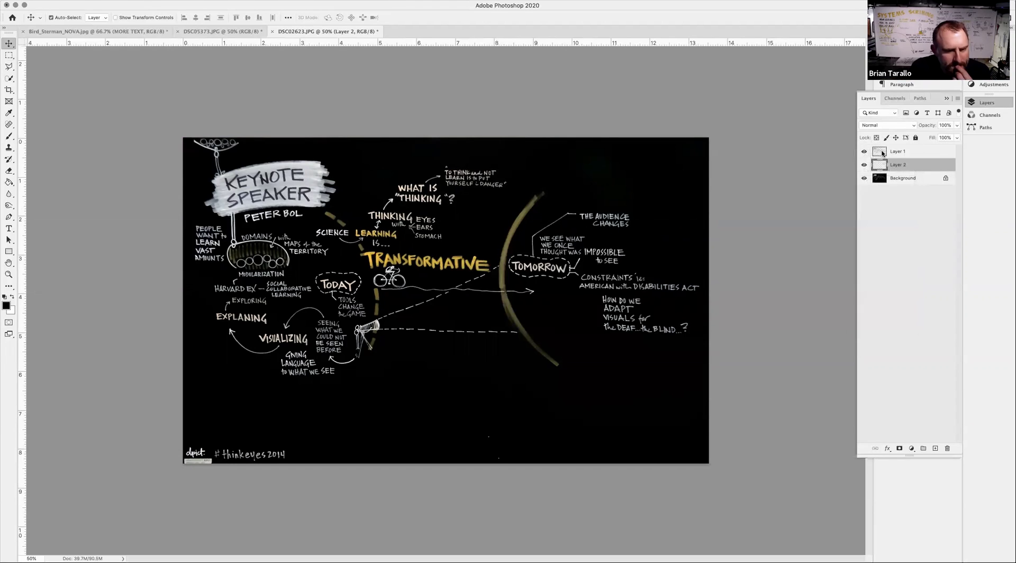
click(868, 127)
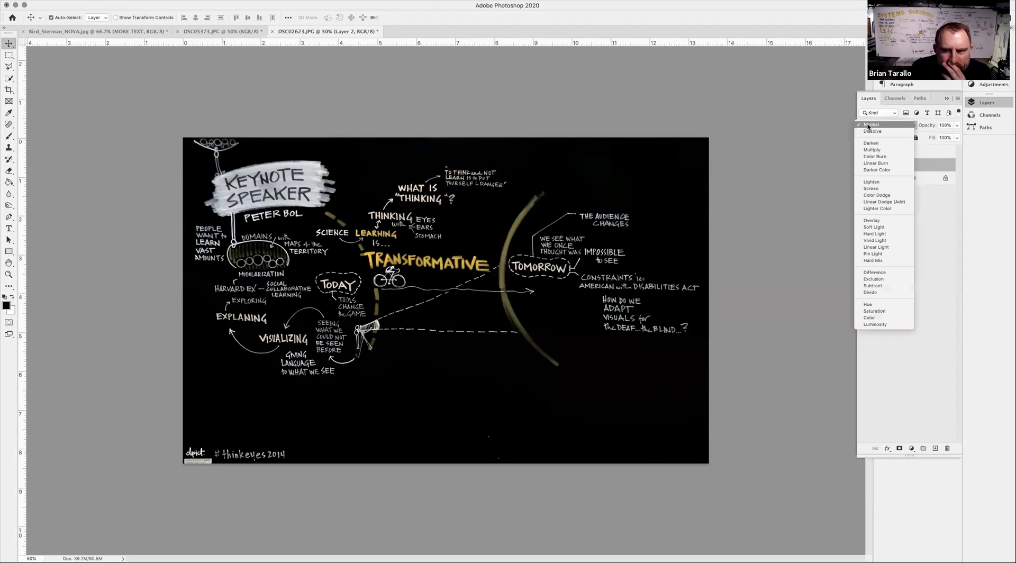
click(800, 124)
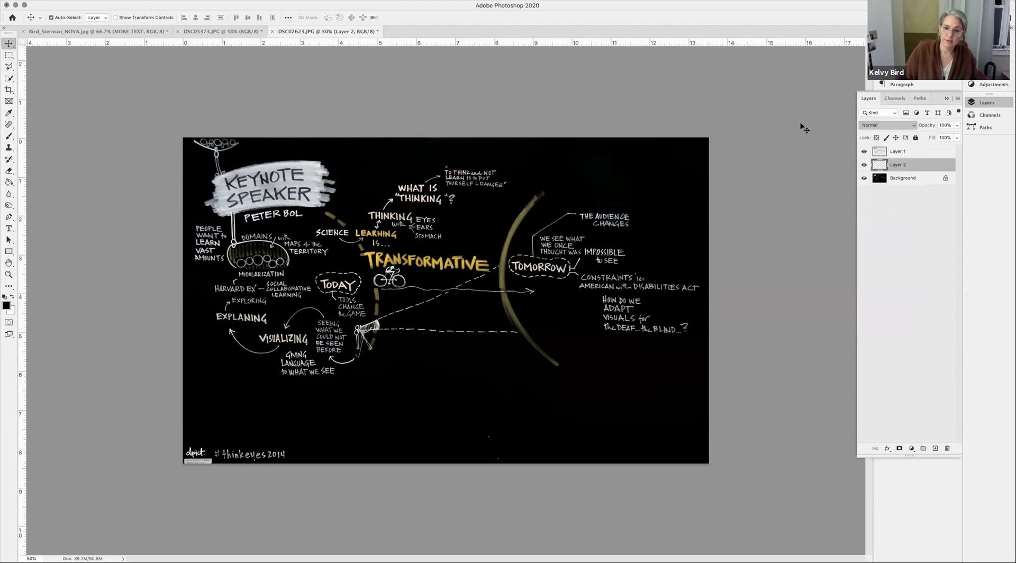
- Set the foreground to a duller gold sampled from the TRANSFORMATIVE lettering
click(6, 307)
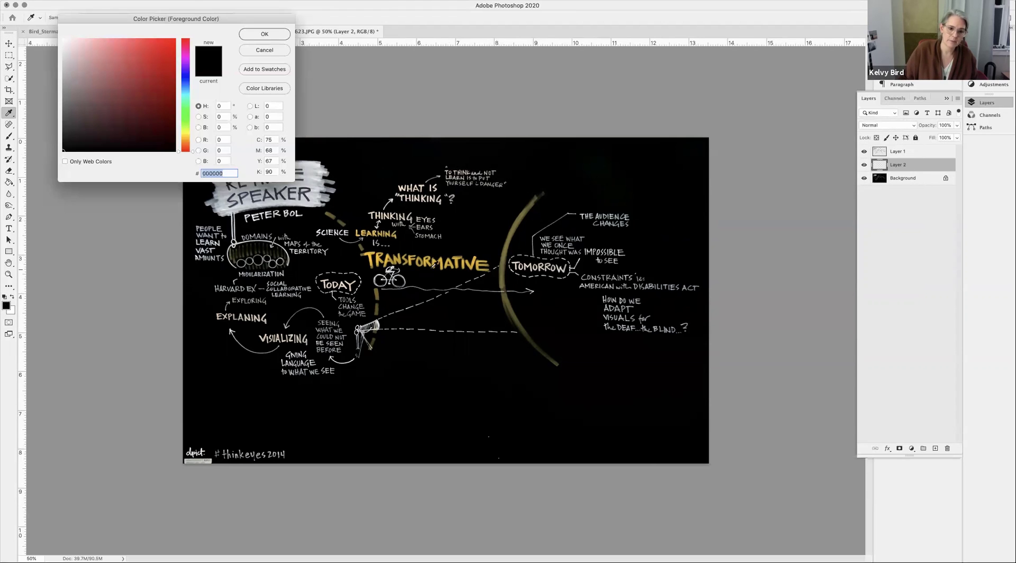
click(440, 264)
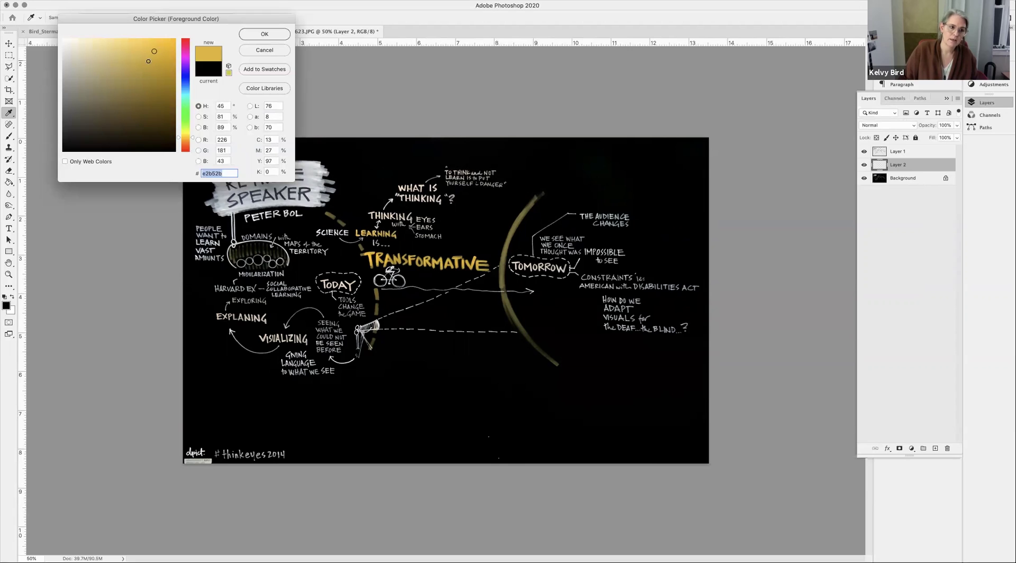
drag(148, 60, 143, 57)
click(264, 35)
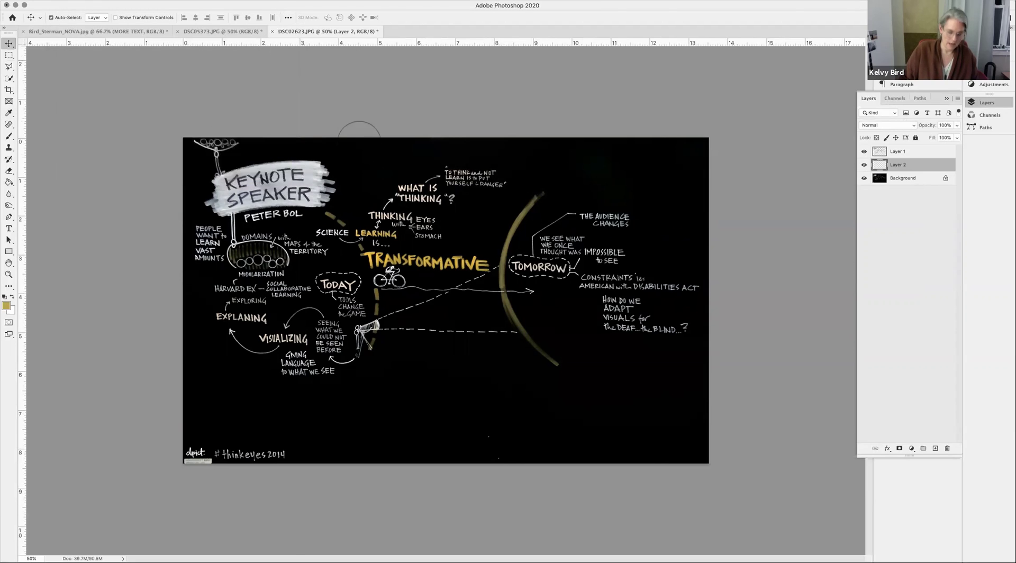
- Brush a gold wash behind TOMORROW and lower Layer 2 opacity to 39%
key(b)
mouse_move(529, 267)
mouse_down()
mouse_move(624, 278)
mouse_move(611, 217)
mouse_move(567, 222)
mouse_move(545, 247)
mouse_move(619, 257)
mouse_up()
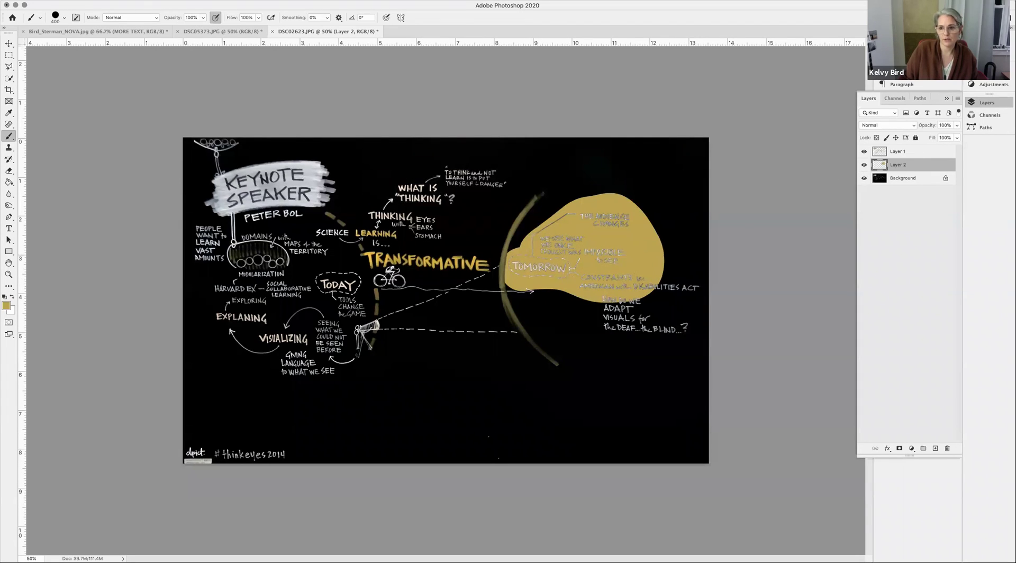
drag(931, 138, 930, 138)
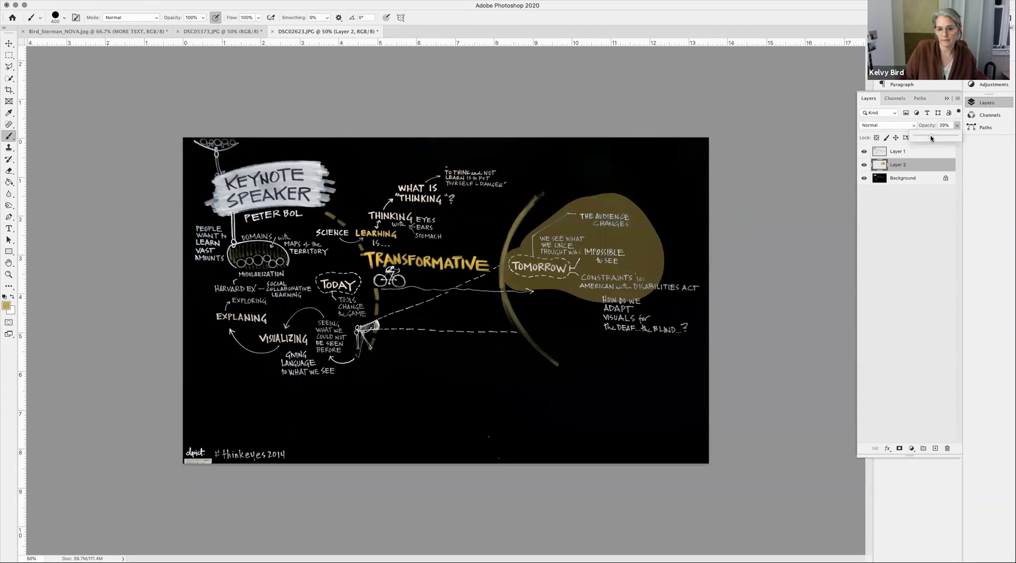